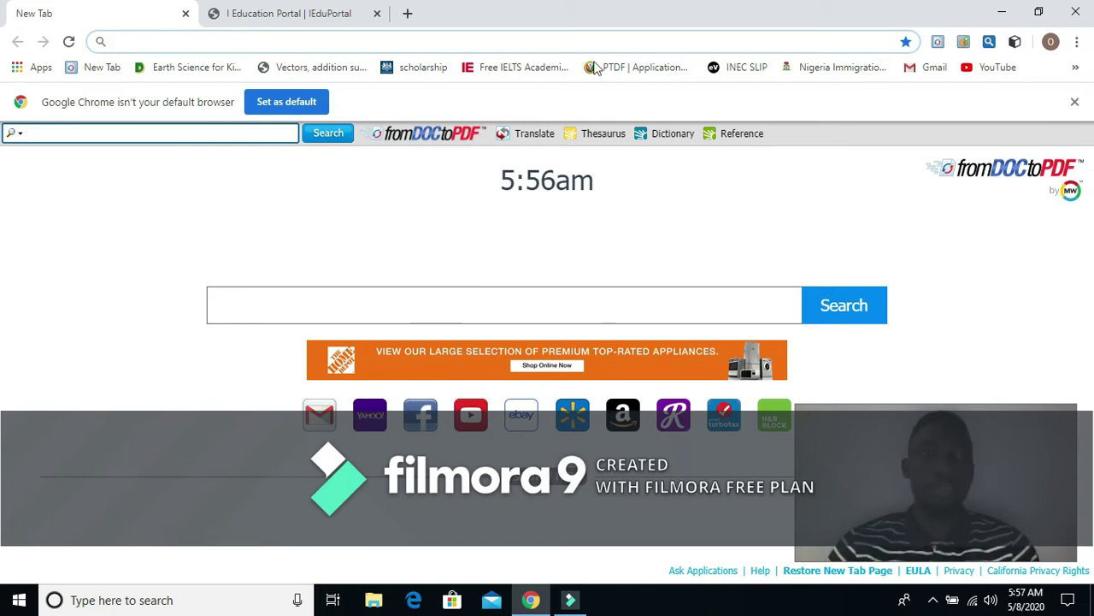
Step: Try the address ieduportal.com/preciuosstones (404 Not Found), then open pupil sign-in on the IEduPortal demo tab
left_click(325, 41)
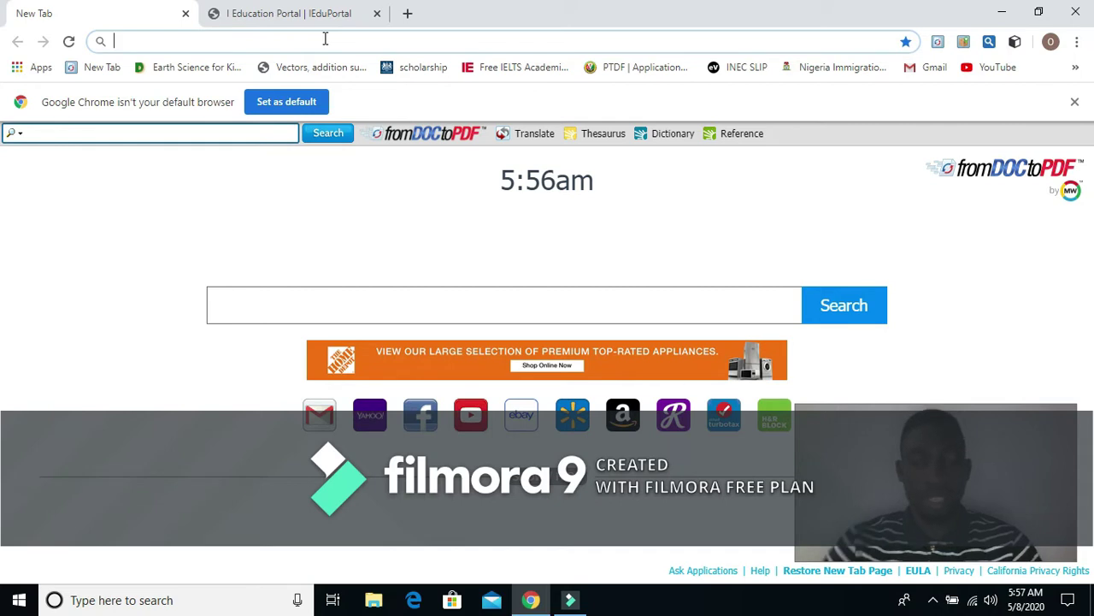
type("i")
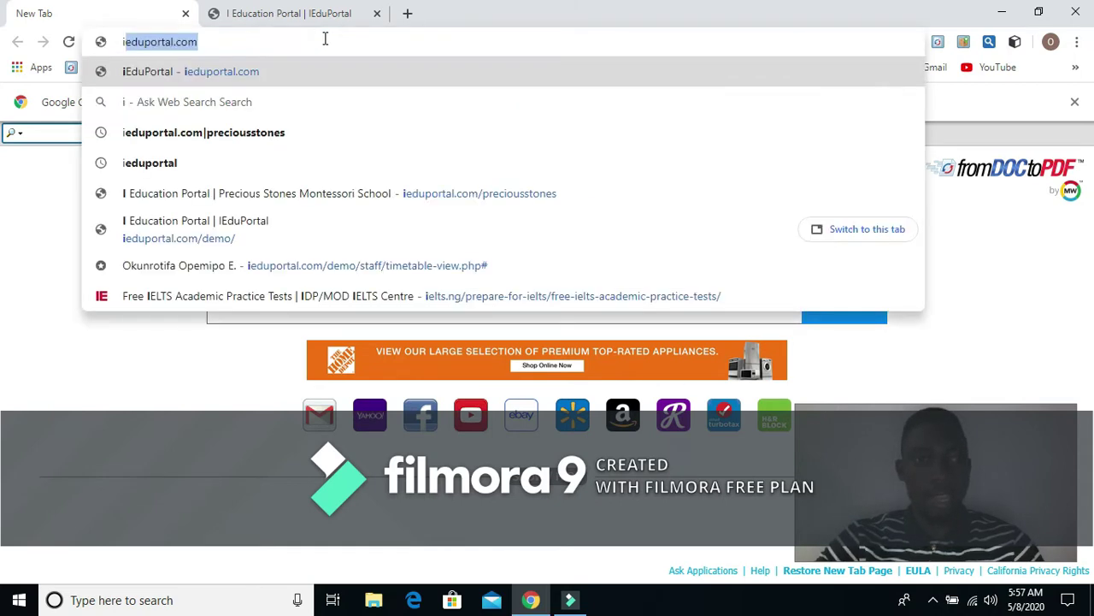
type("edu")
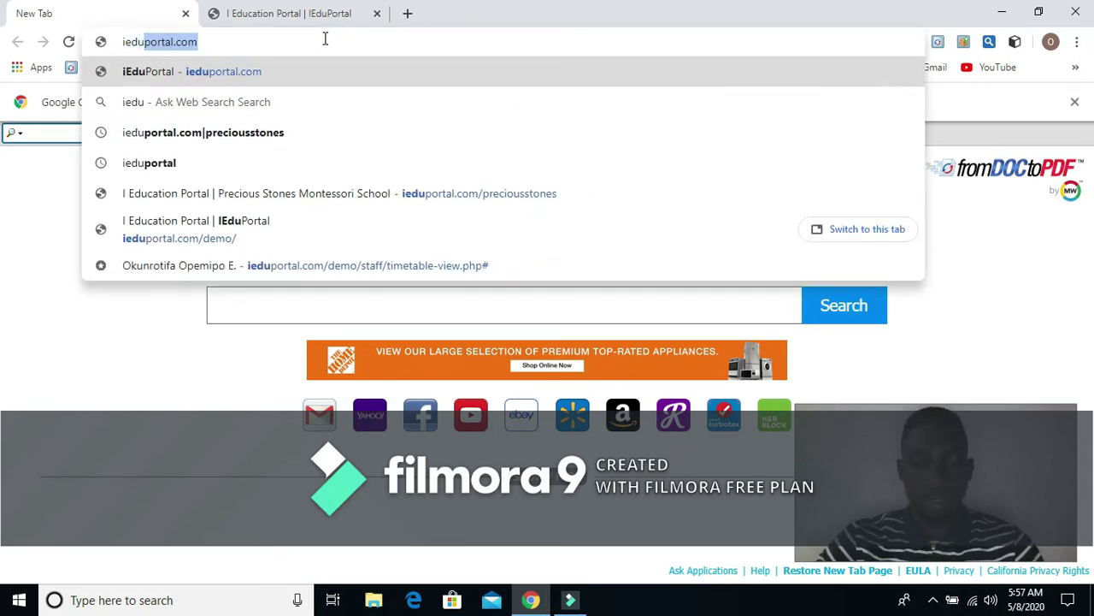
type("portal")
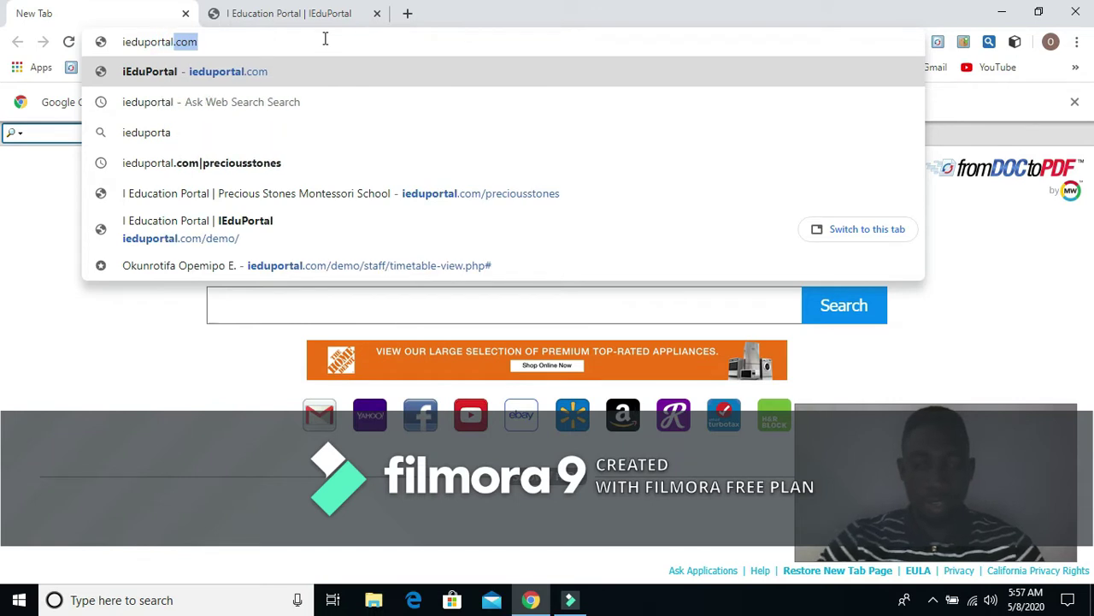
type(".com")
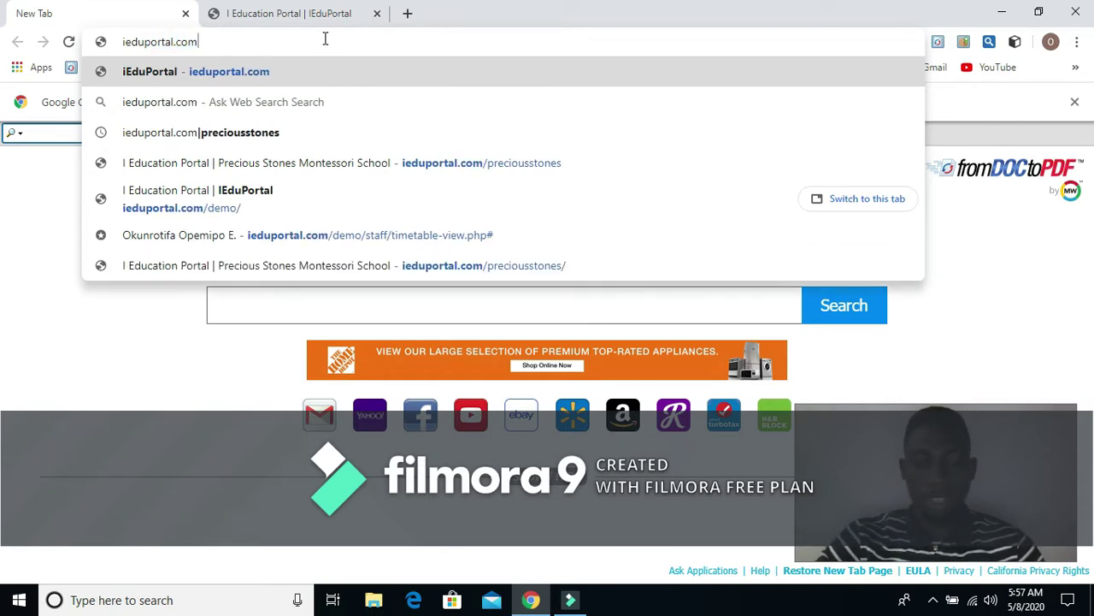
type("/")
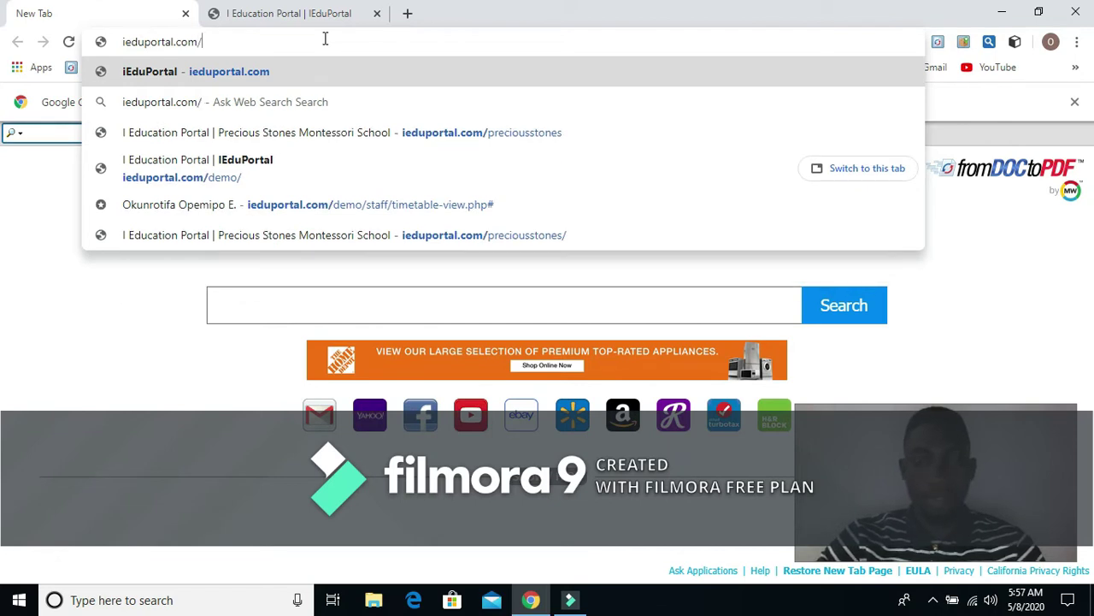
type("prec")
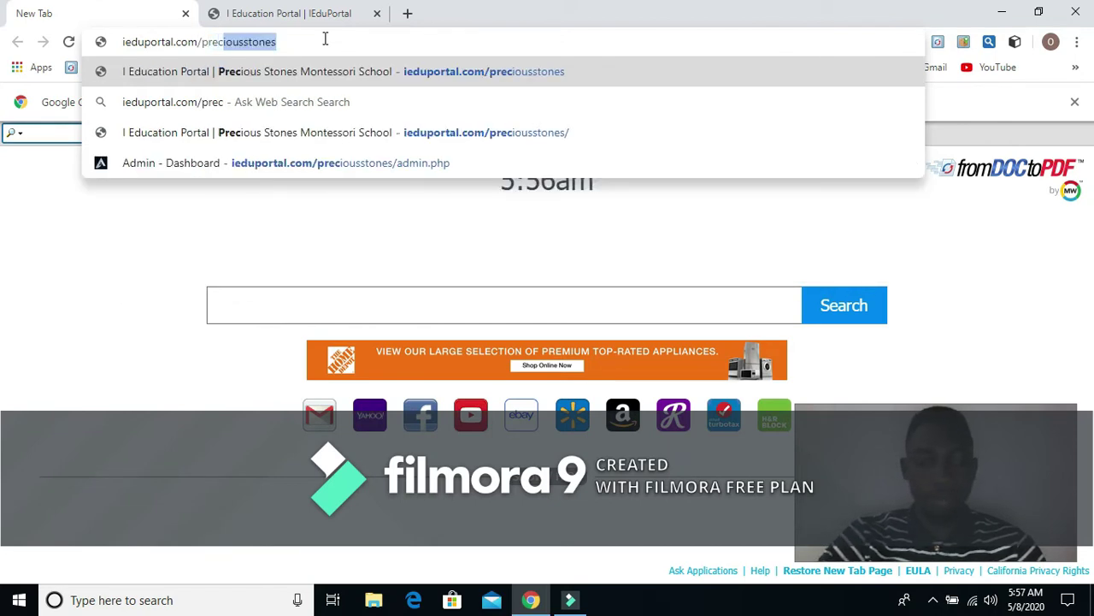
type("iuosst")
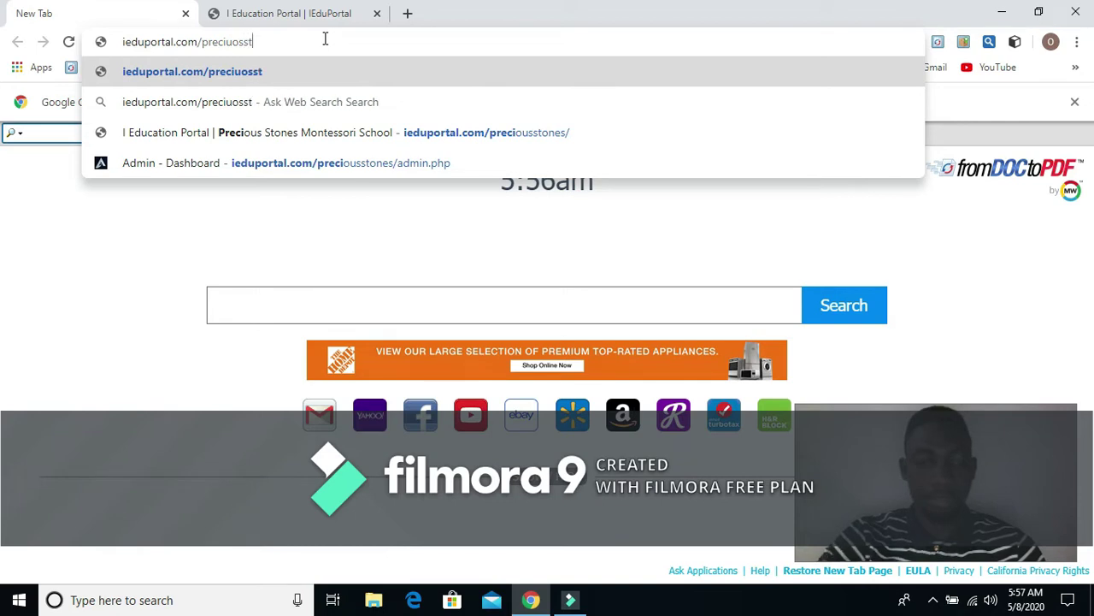
type("ones")
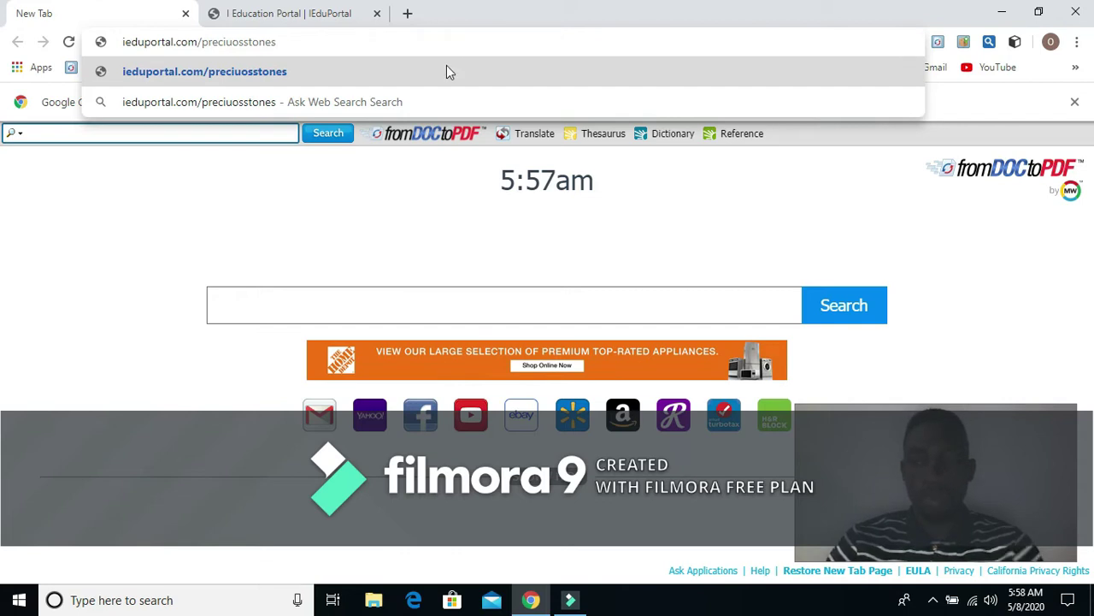
key("Return")
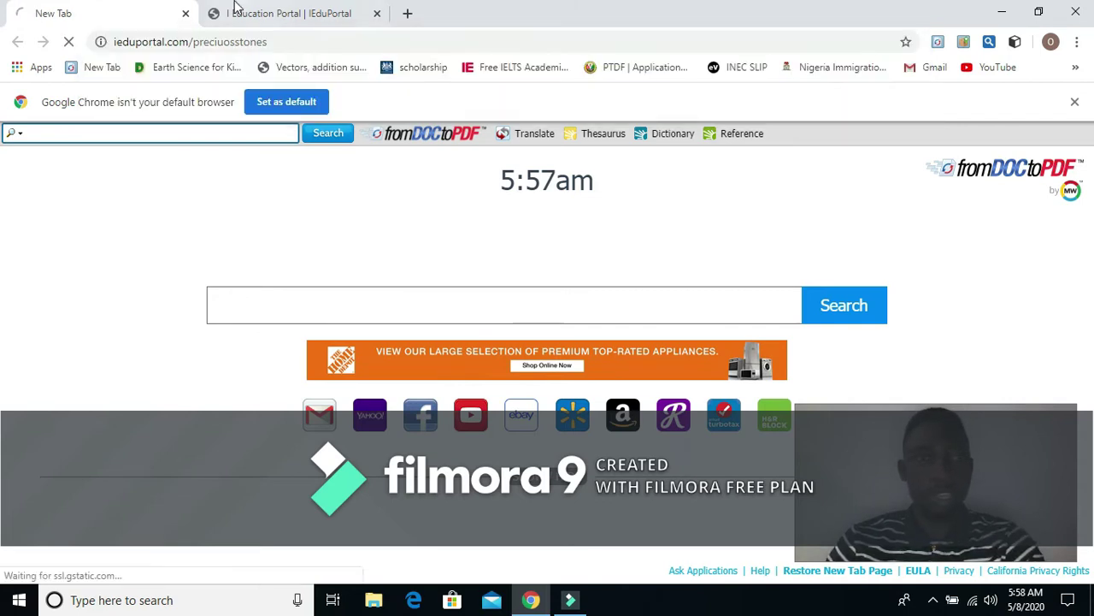
left_click(306, 14)
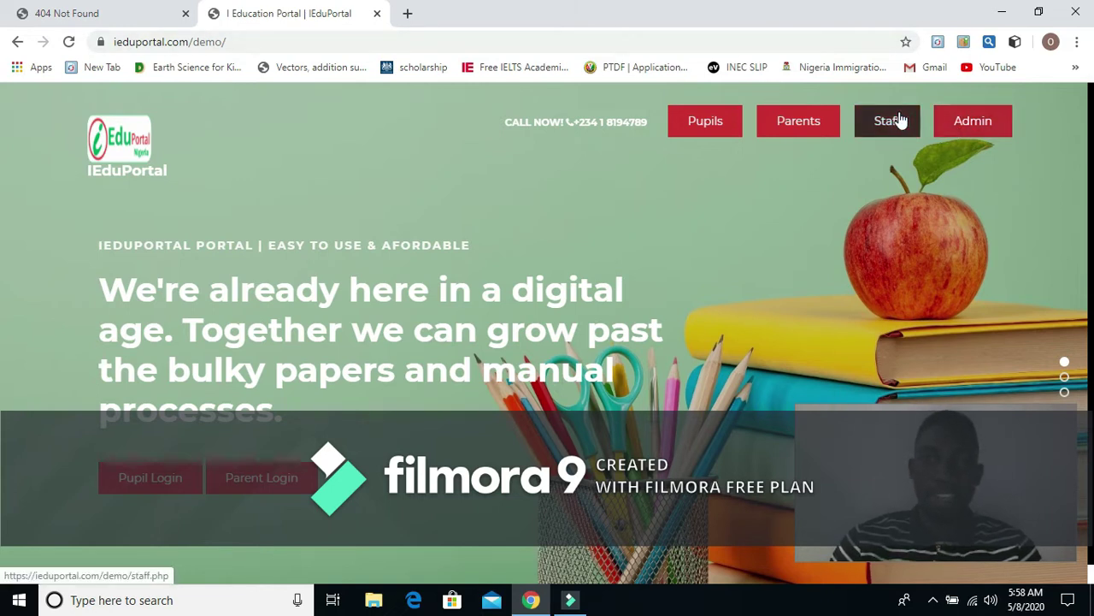
left_click(706, 121)
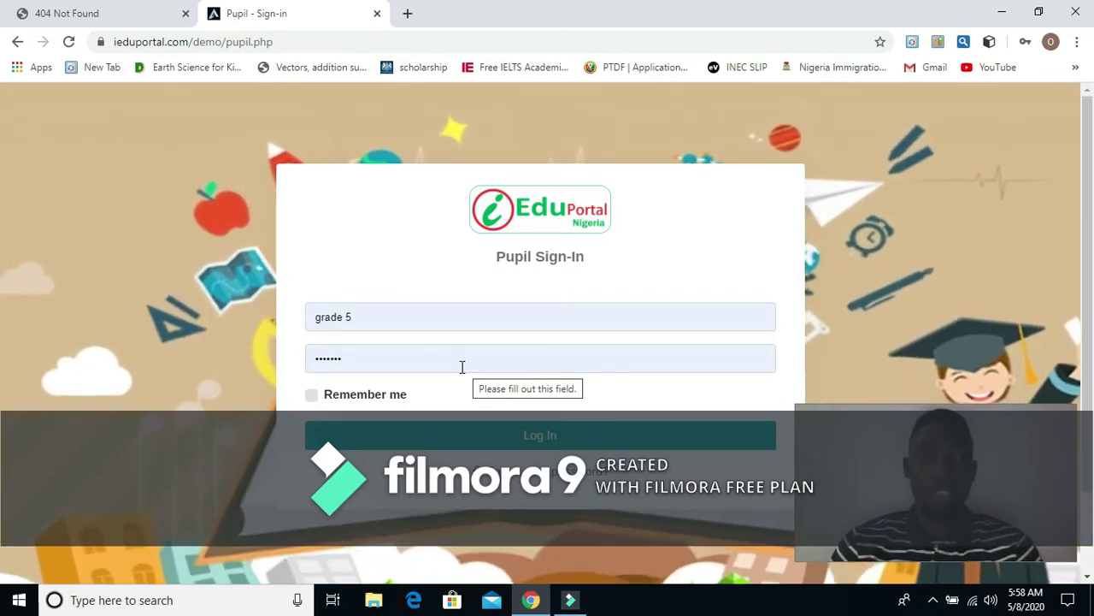
Step: Replace the prefilled credentials with the pupil's own username and password, then log in
left_click(406, 321)
key("BackSpace")
key("BackSpace")
key("BackSpace")
key("BackSpace")
key("BackSpace")
key("BackSpace")
key("BackSpace")
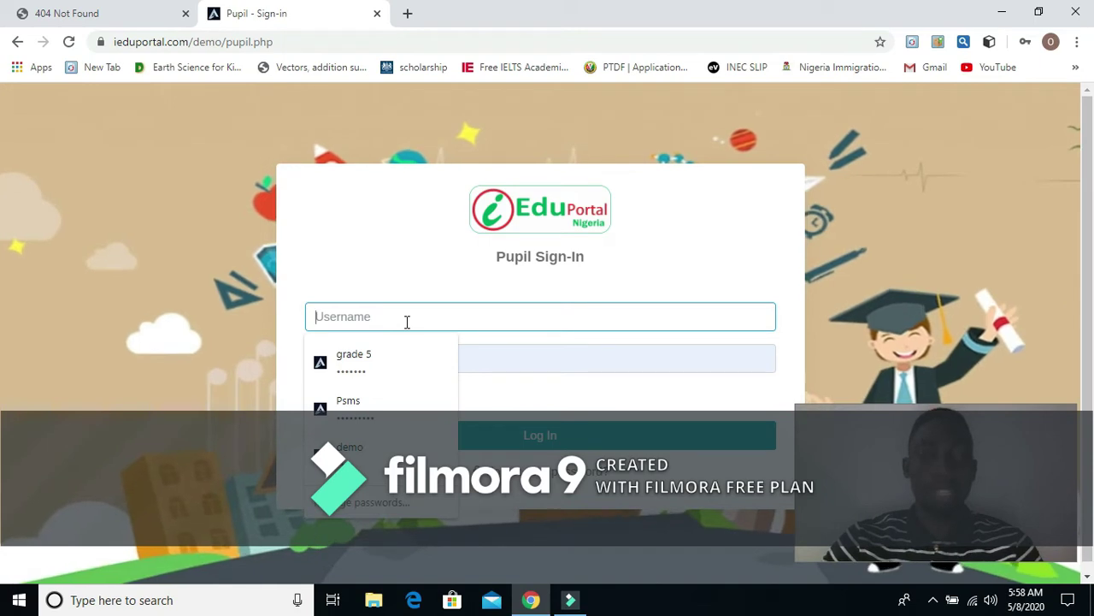
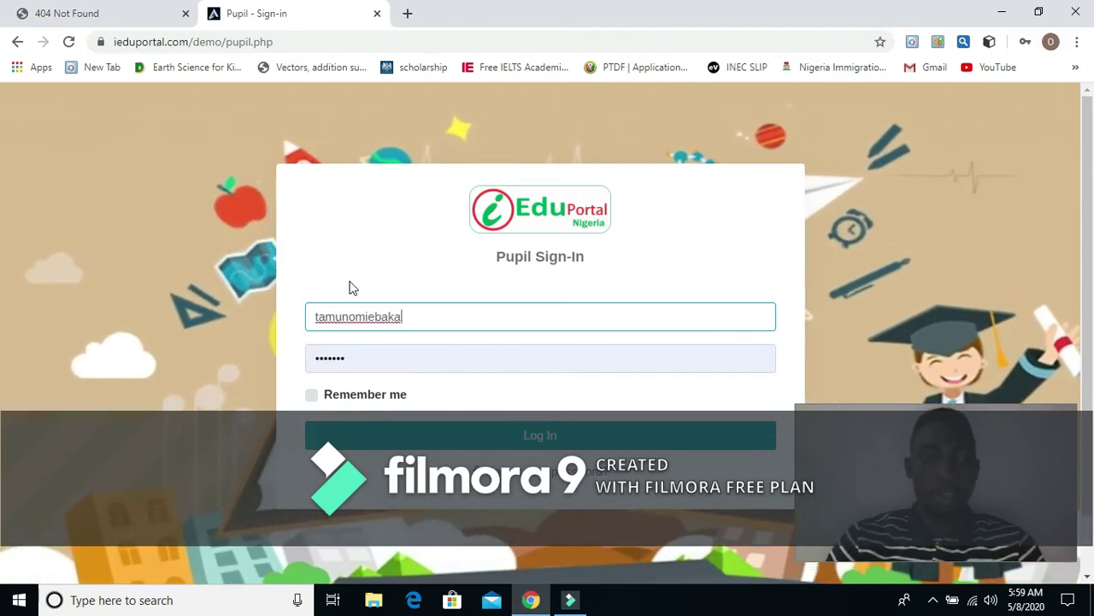
left_click(362, 358)
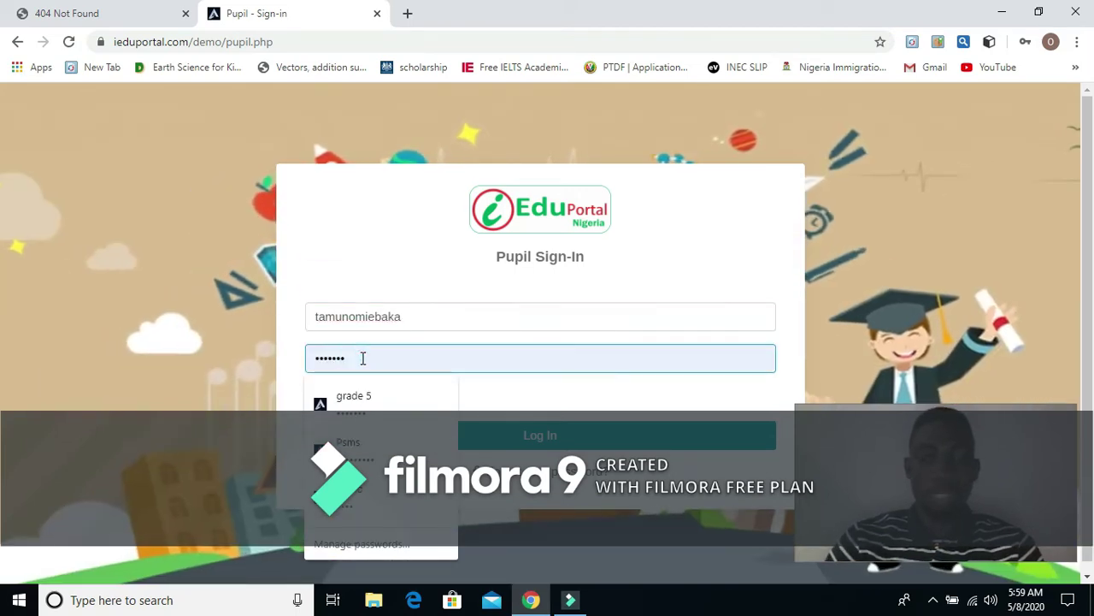
key("BackSpace")
key("BackSpace")
key("BackSpace")
key("BackSpace")
key("BackSpace")
key("BackSpace")
key("BackSpace")
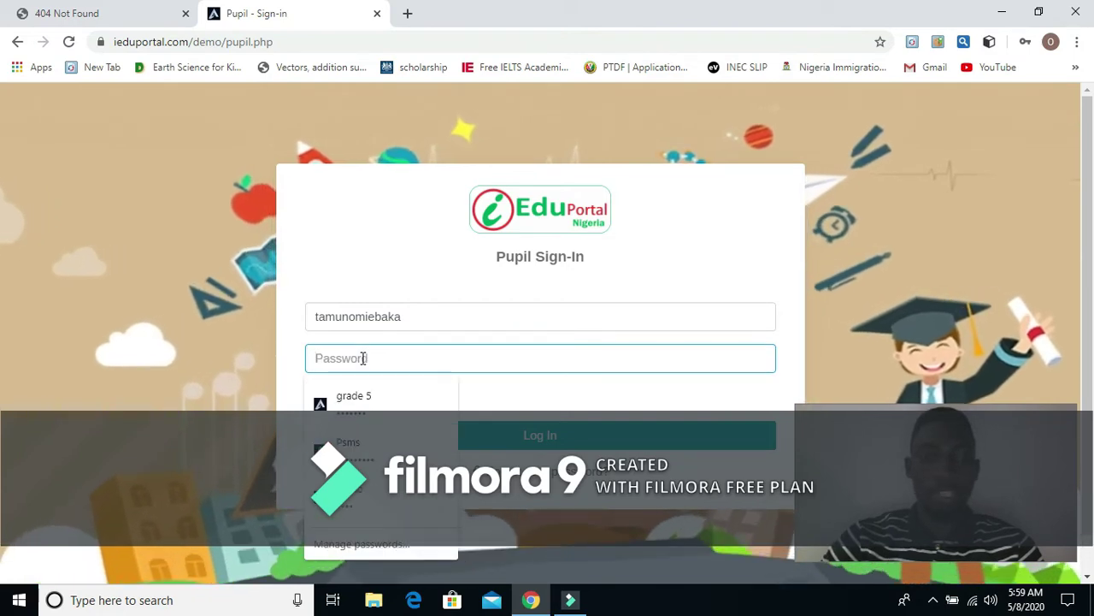
type("12")
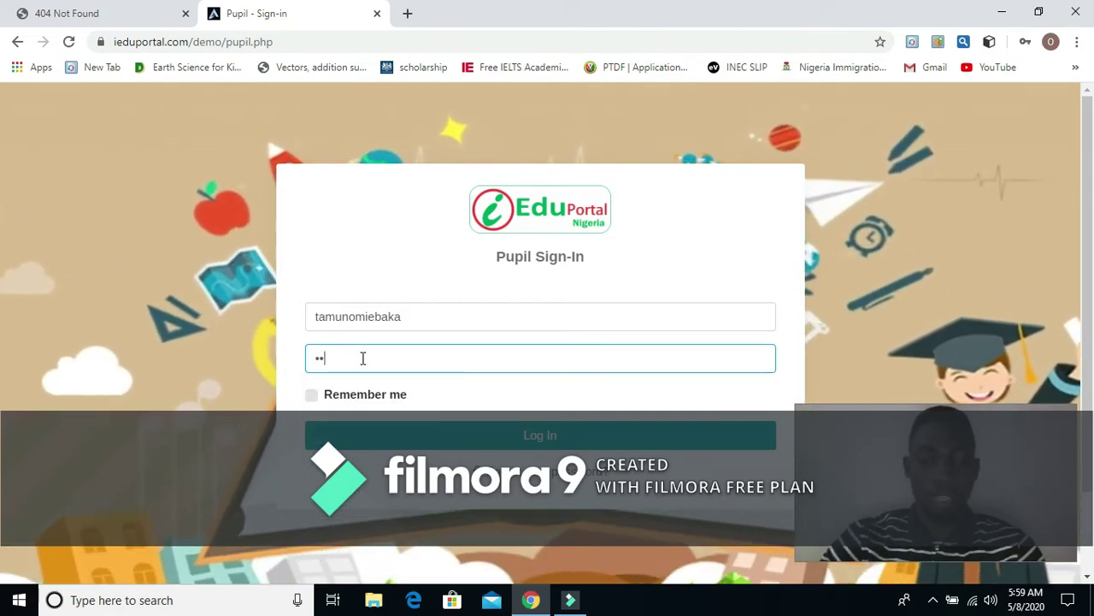
type("3456")
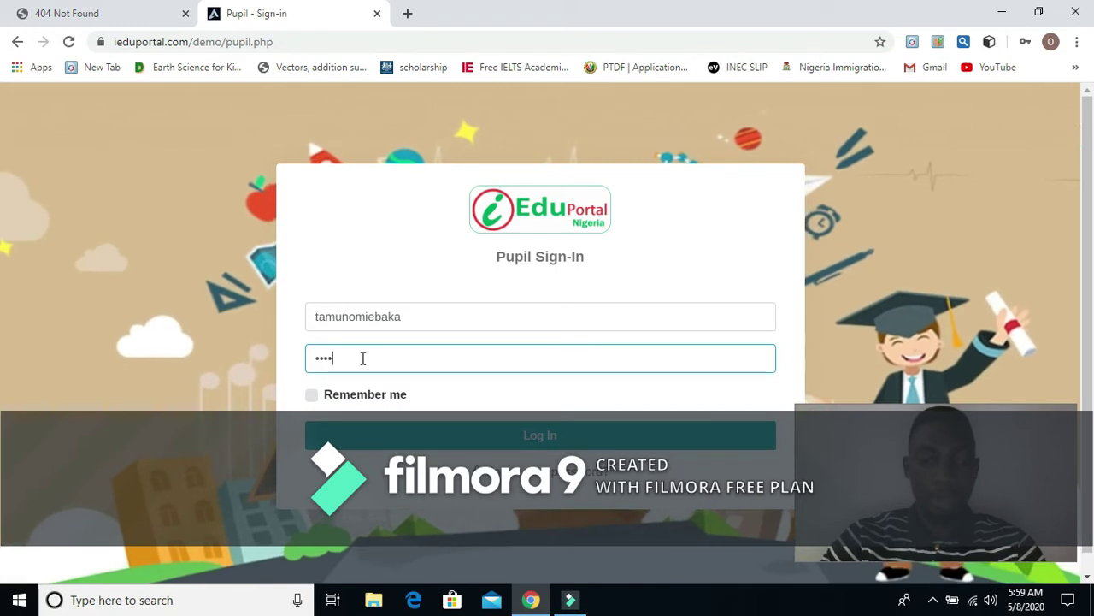
left_click(443, 438)
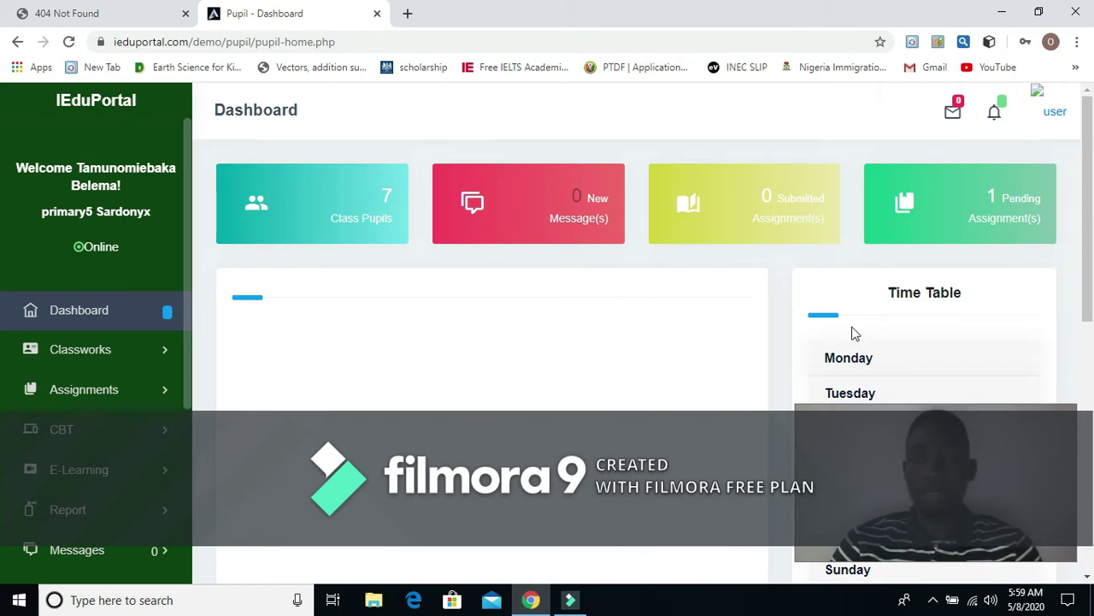
scroll(859, 329, "down", 2)
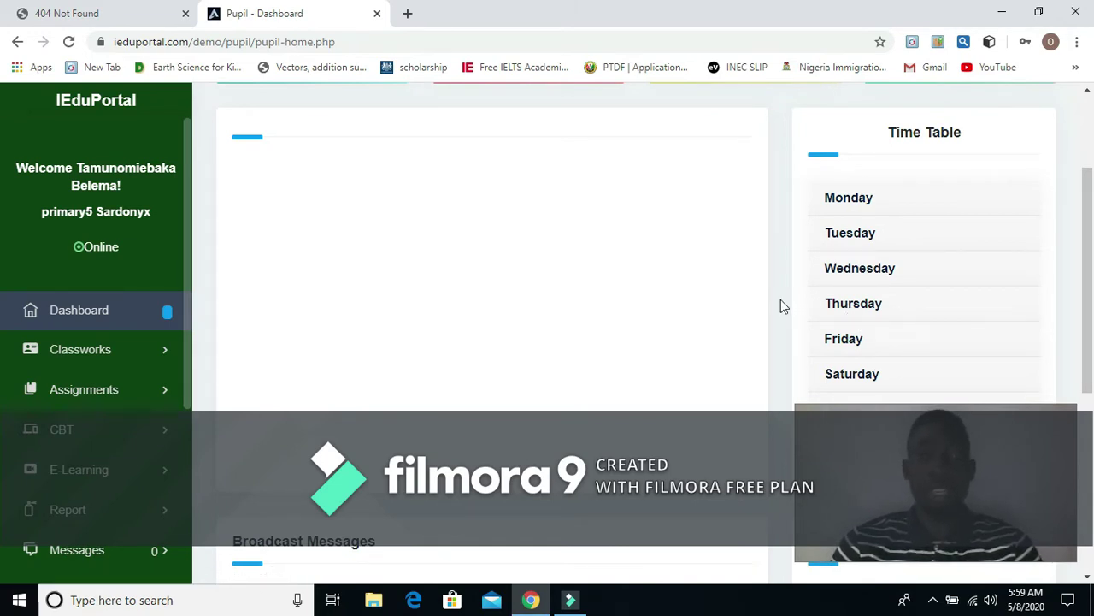
left_click(844, 306)
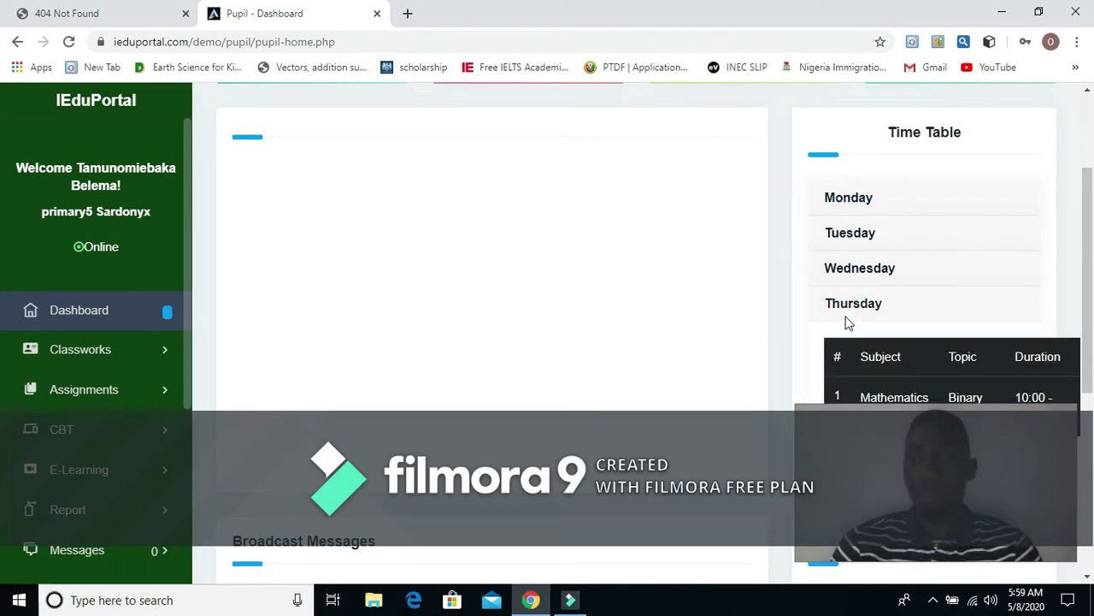
scroll(851, 328, "down", 2)
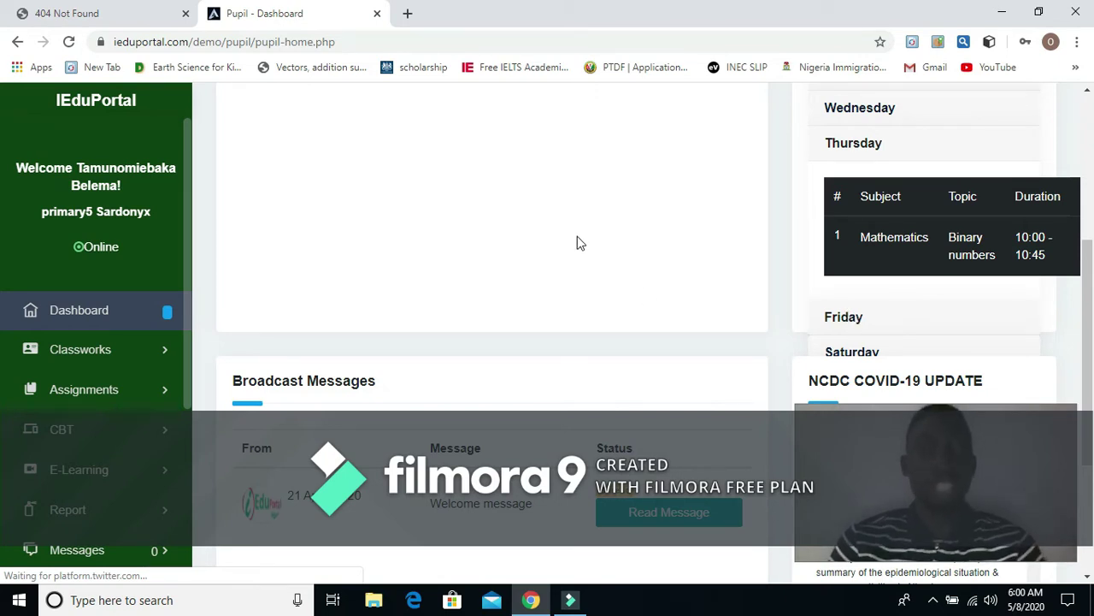
scroll(579, 241, "up", 4)
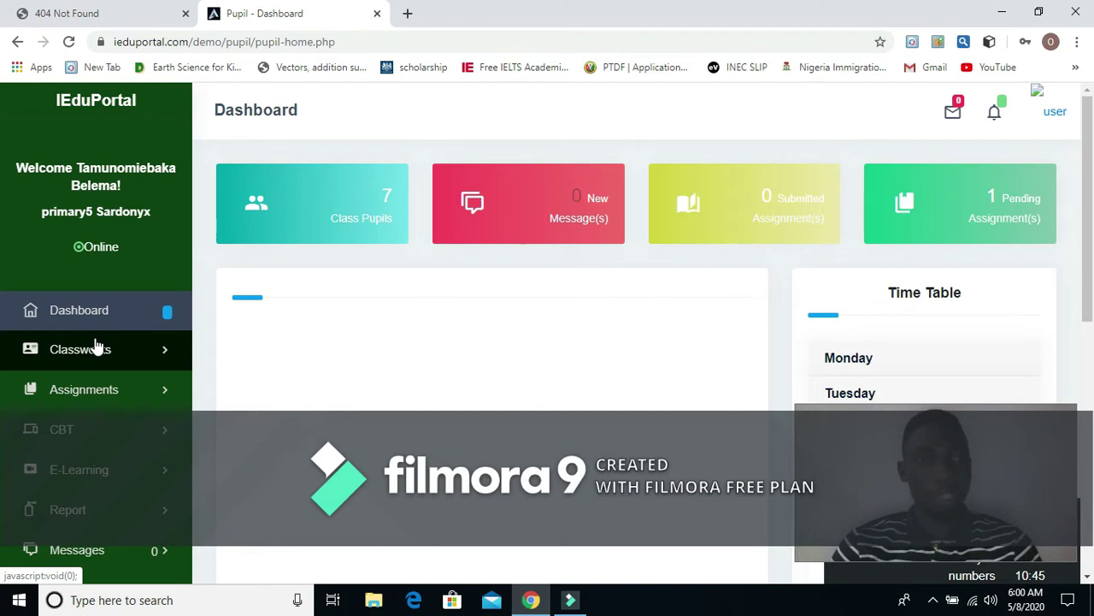
Step: Expand E-Learning in the sidebar and open Media to list the culture and Binary numbers videos
scroll(96, 348, "down", 1)
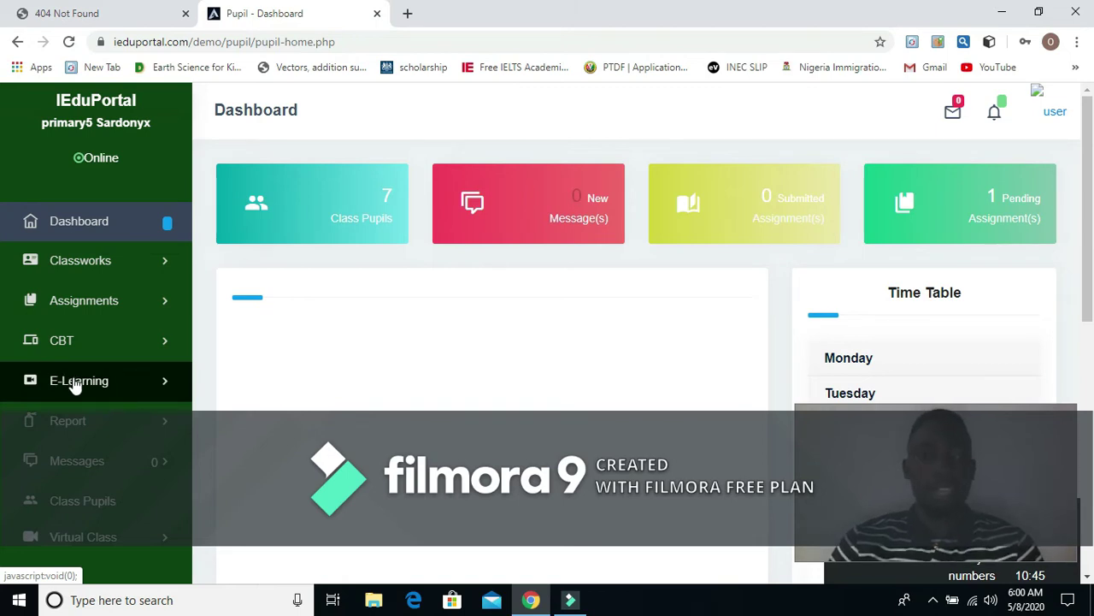
left_click(75, 387)
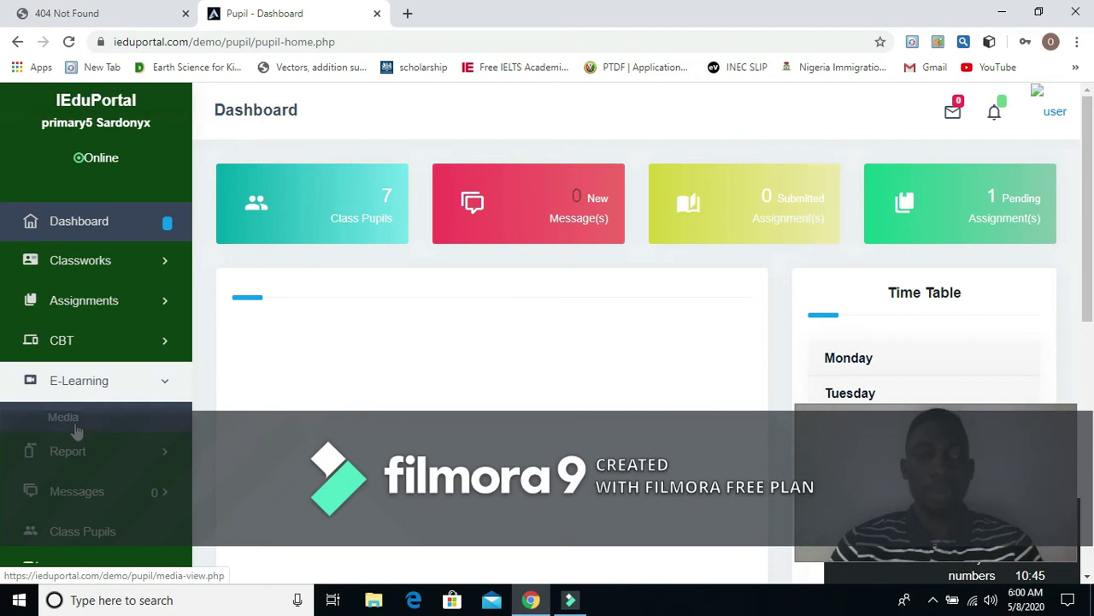
left_click(83, 424)
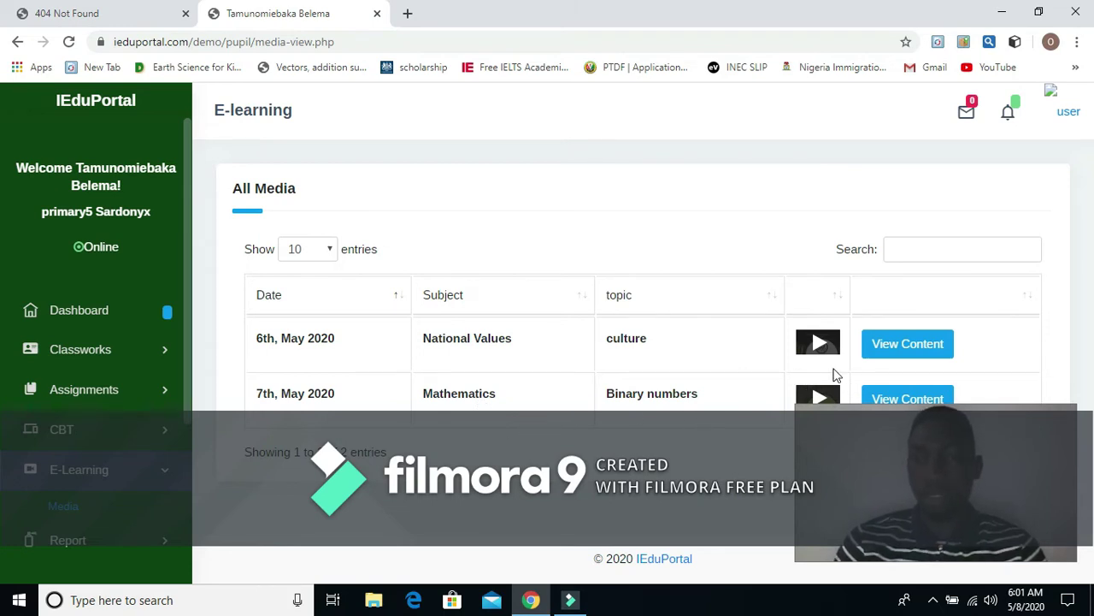
Step: Open the Mathematics Binary numbers lesson and read through its contents notes
left_click(902, 399)
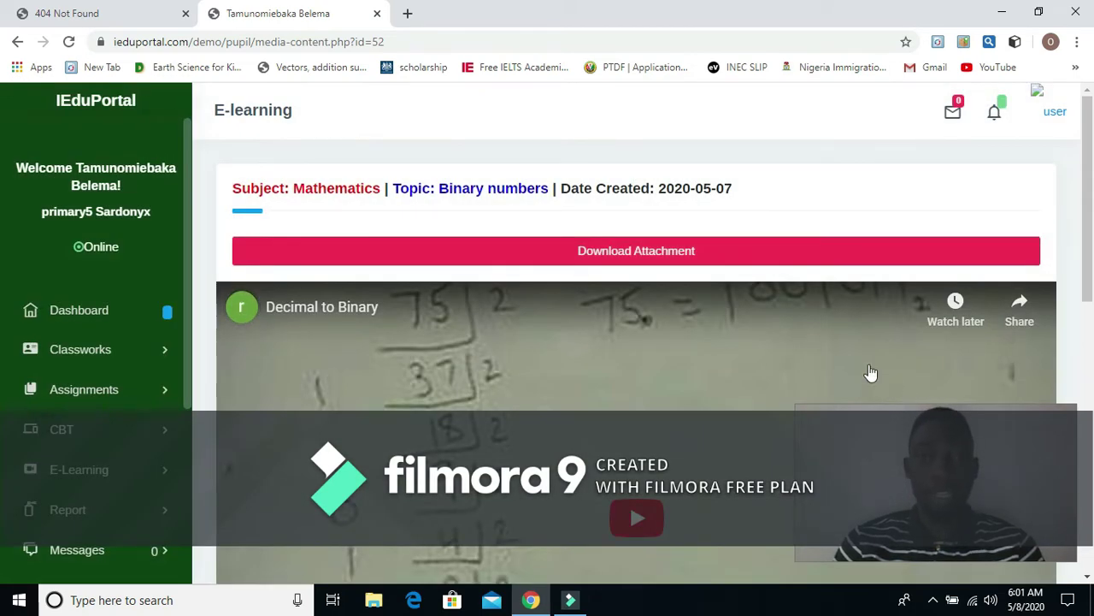
scroll(820, 405, "down", 1)
scroll(819, 405, "down", 7)
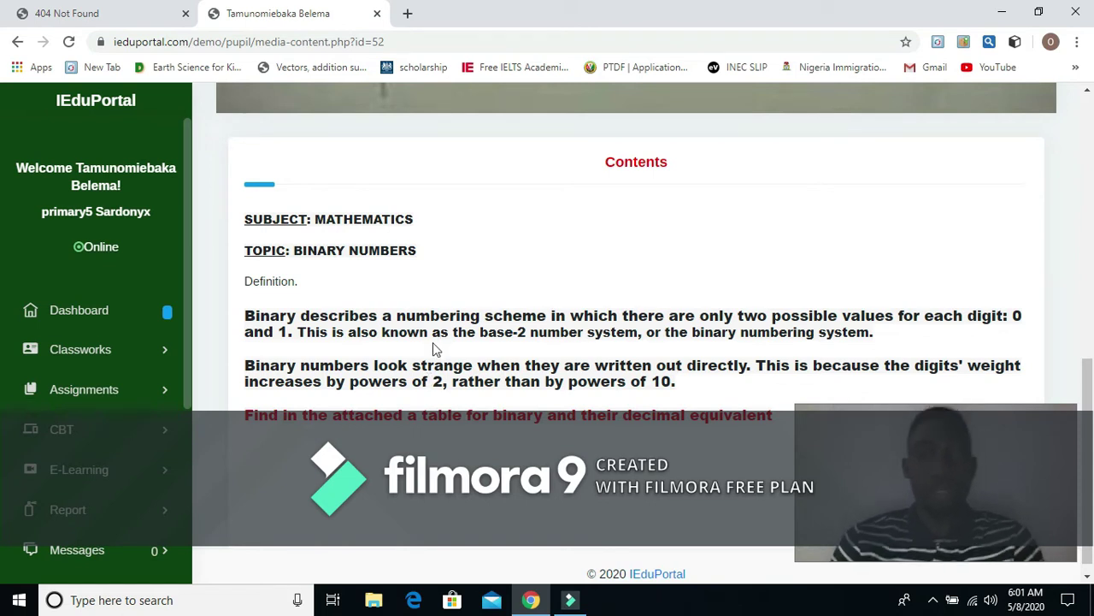
scroll(454, 342, "down", 1)
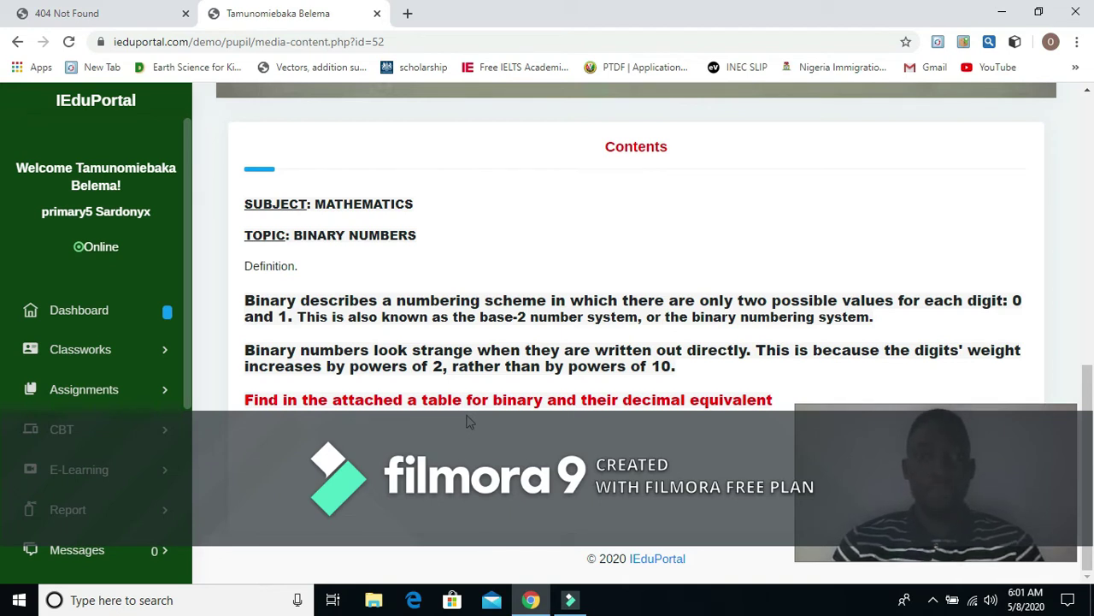
scroll(507, 364, "up", 1)
middle_click(505, 363)
scroll(505, 363, "up", 3)
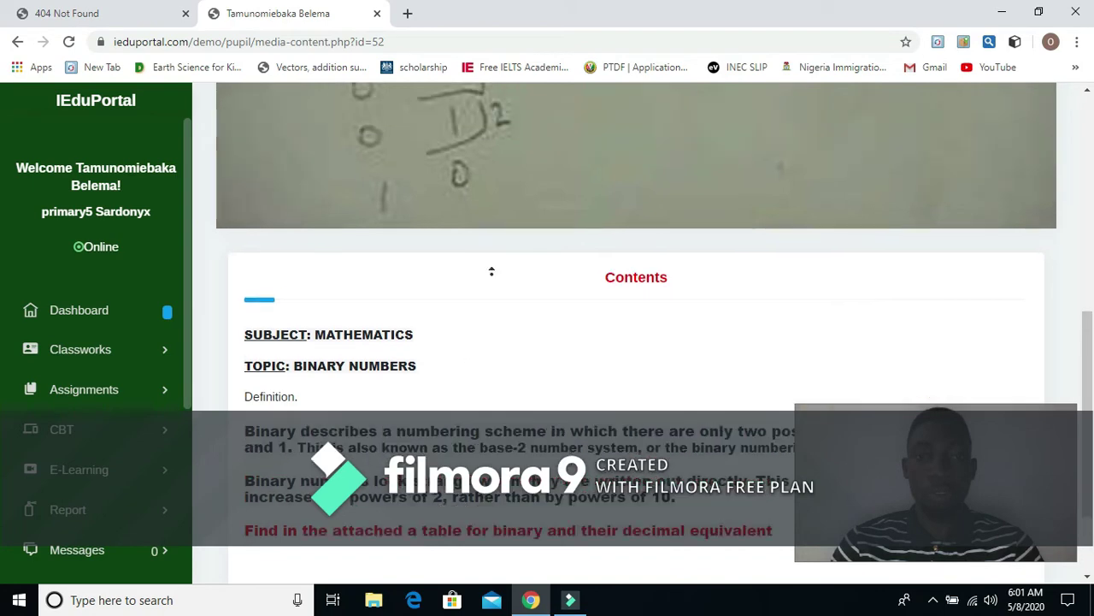
scroll(521, 340, "down", 5)
scroll(556, 248, "up", 7)
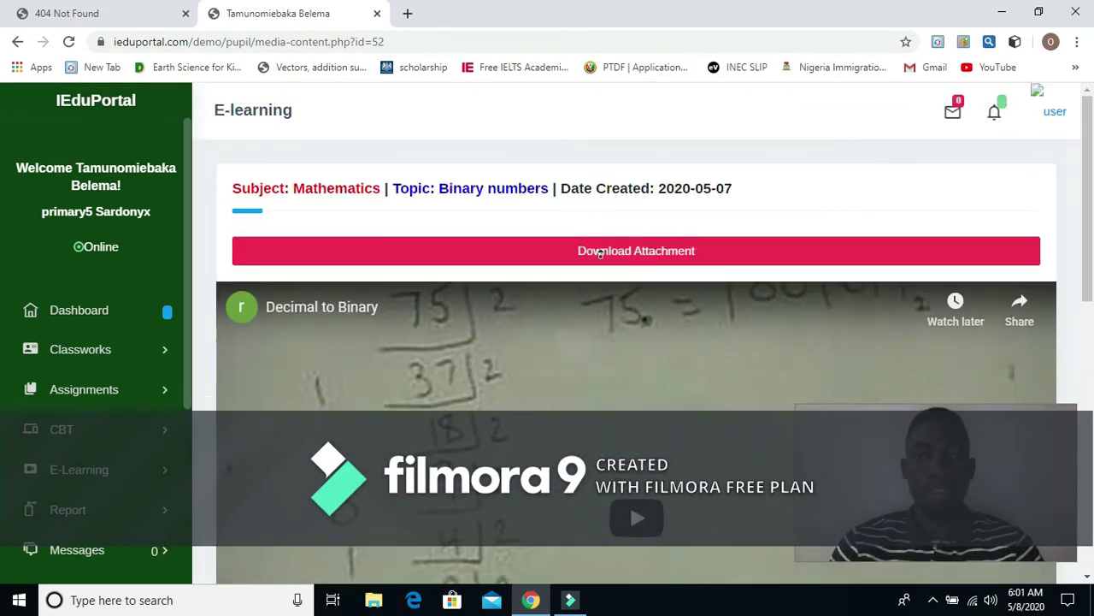
middle_click(605, 261)
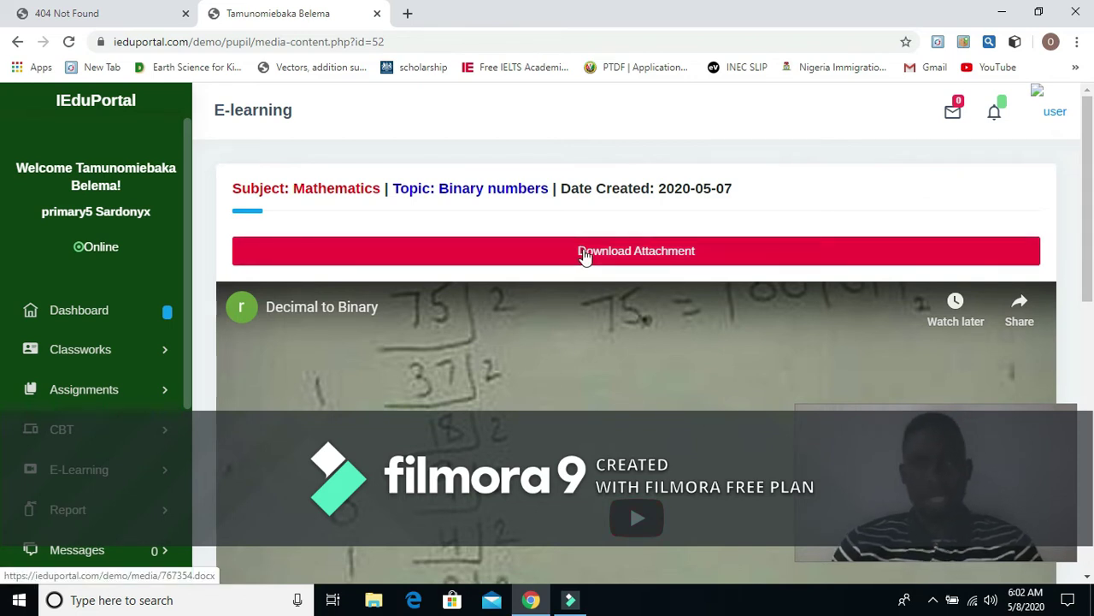
scroll(571, 274, "down", 3)
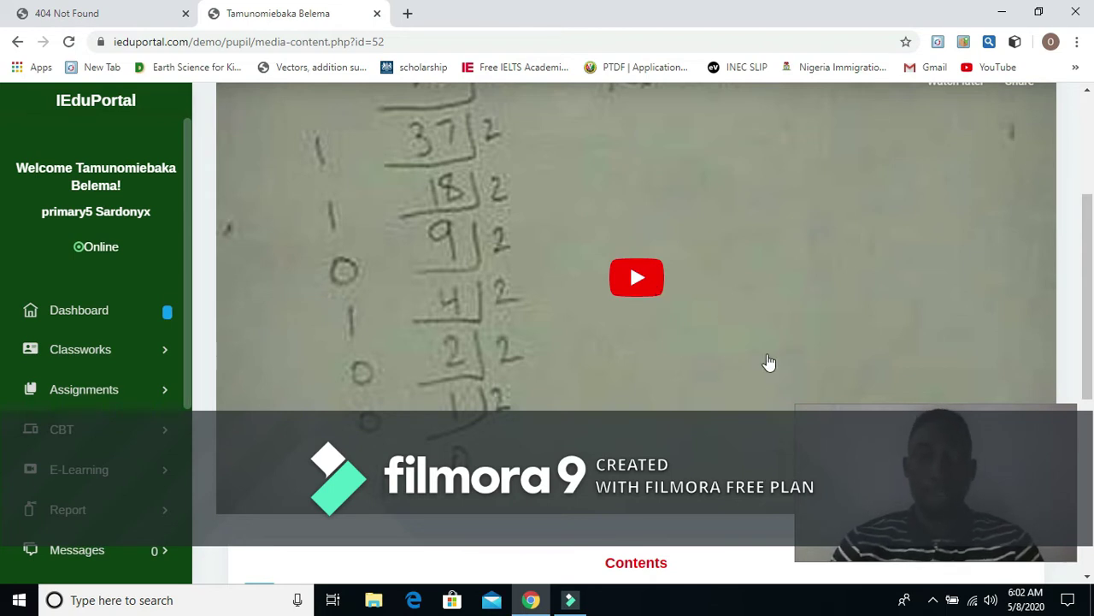
Step: Play the 3:29 'Decimal to Binary' video briefly, then pause it
left_click(636, 275)
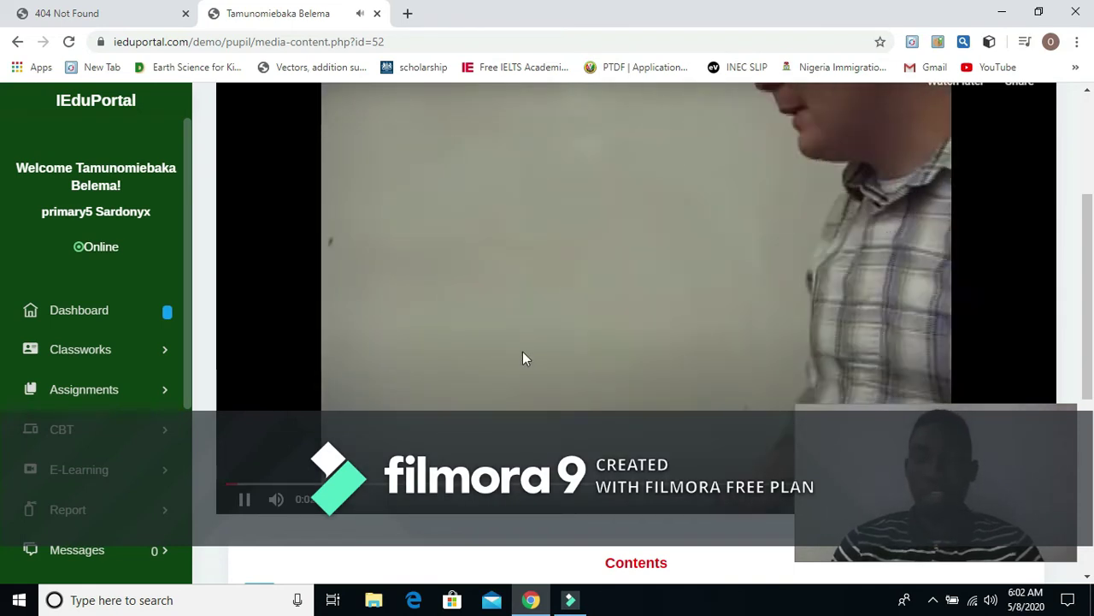
scroll(522, 360, "up", 2)
scroll(525, 357, "down", 2)
scroll(525, 352, "down", 1)
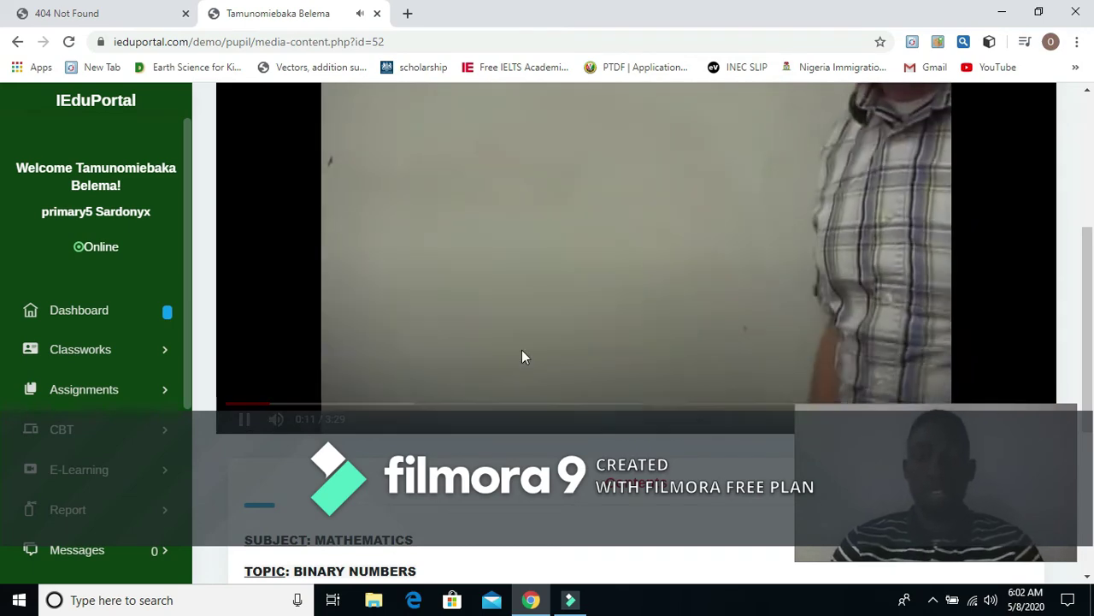
scroll(550, 358, "down", 1)
scroll(549, 357, "down", 1)
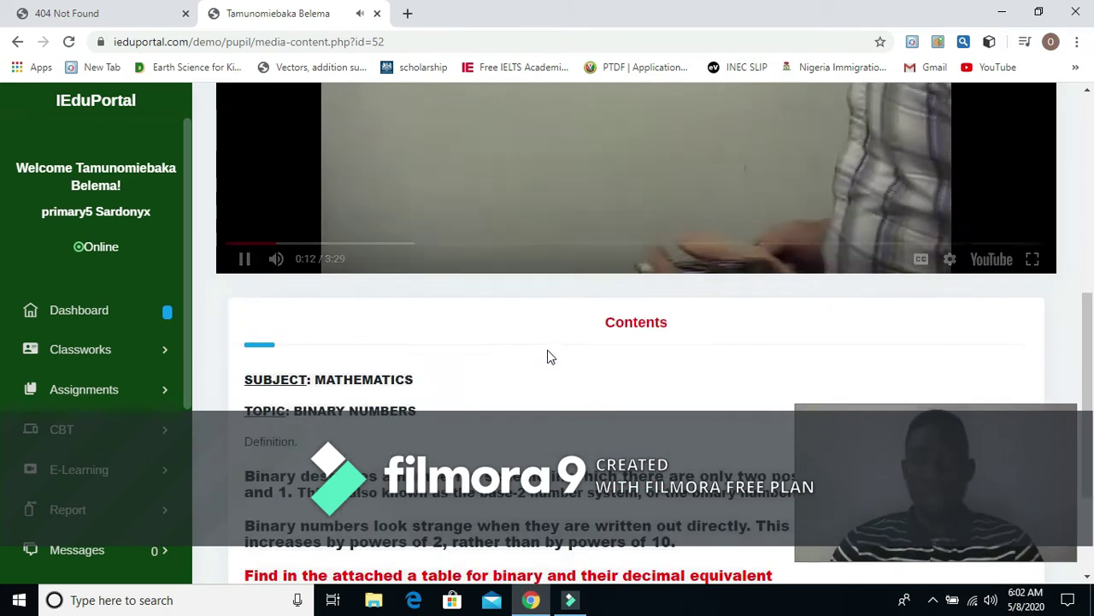
scroll(554, 349, "up", 2)
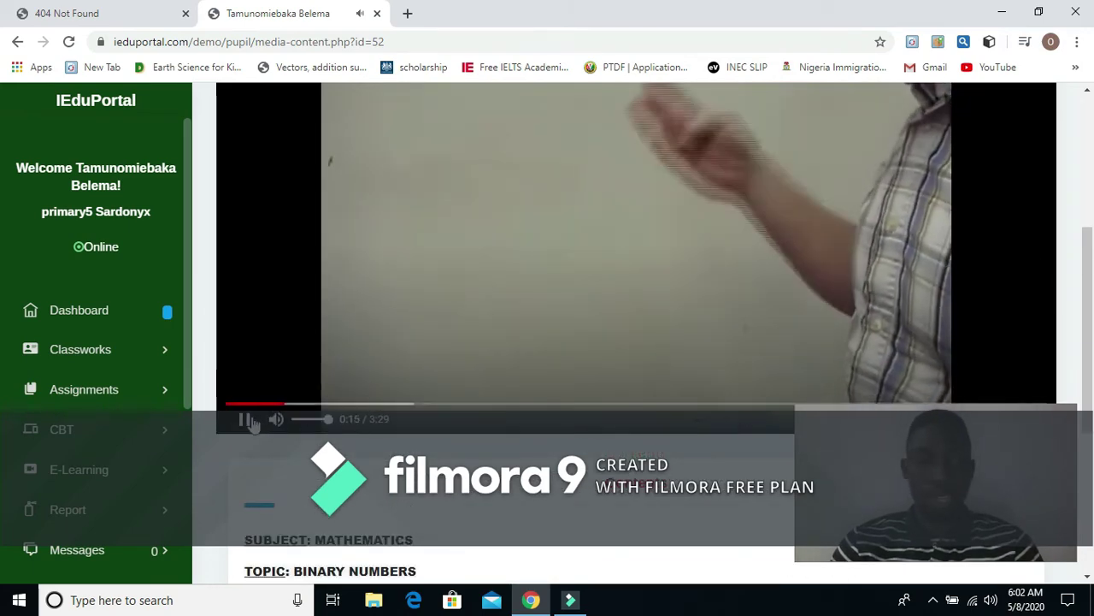
left_click(243, 419)
scroll(350, 370, "up", 2)
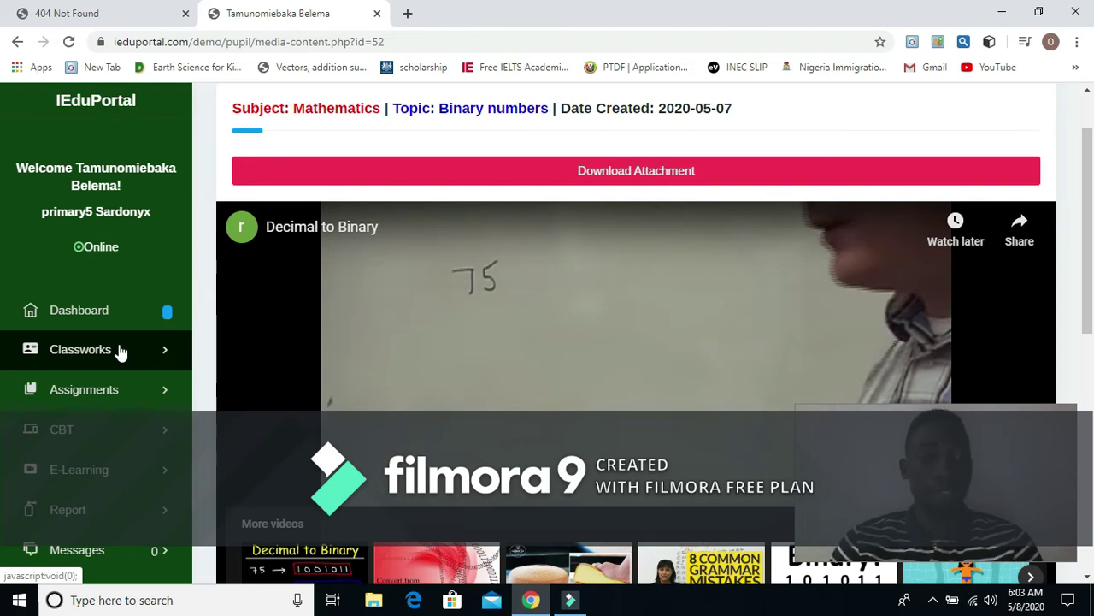
Step: View the Mathematics classwork asking to convert 56, 36, 45 and 72 to binary, due 2020-05-12
left_click(119, 351)
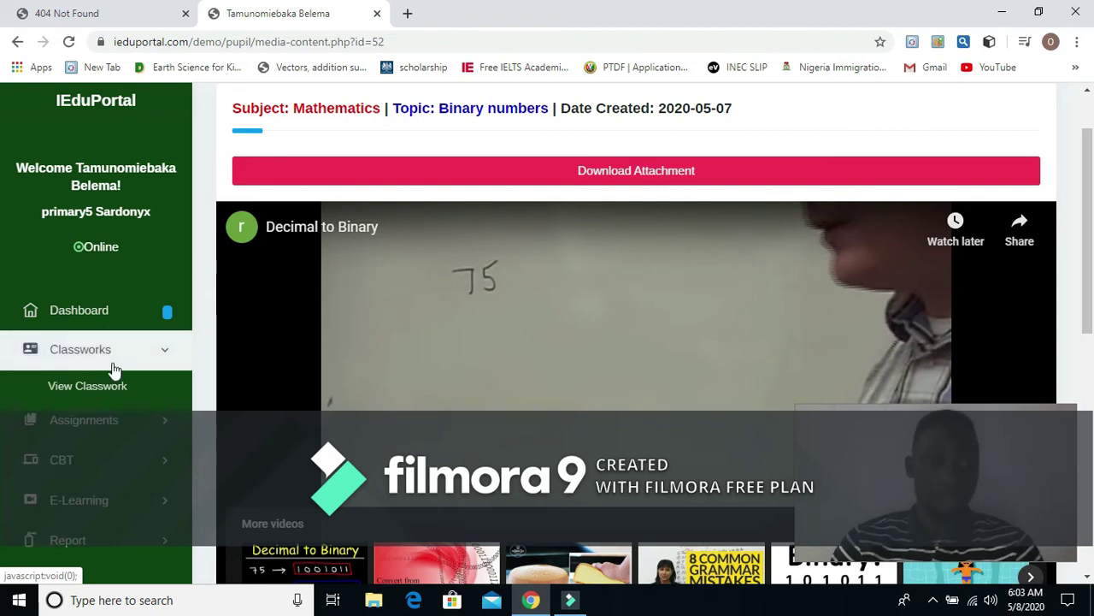
left_click(106, 380)
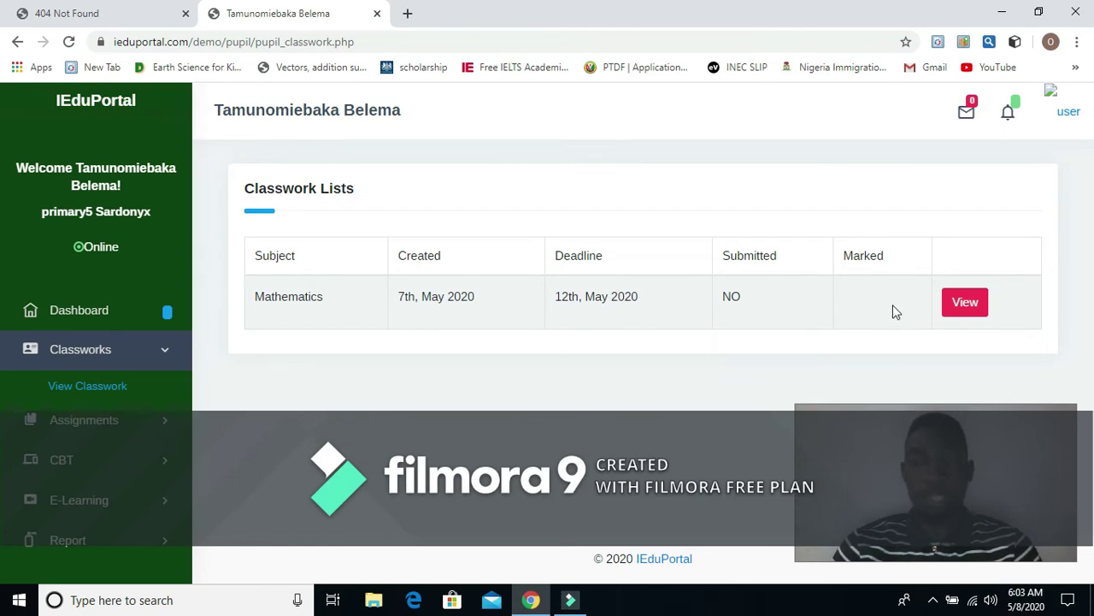
left_click(962, 304)
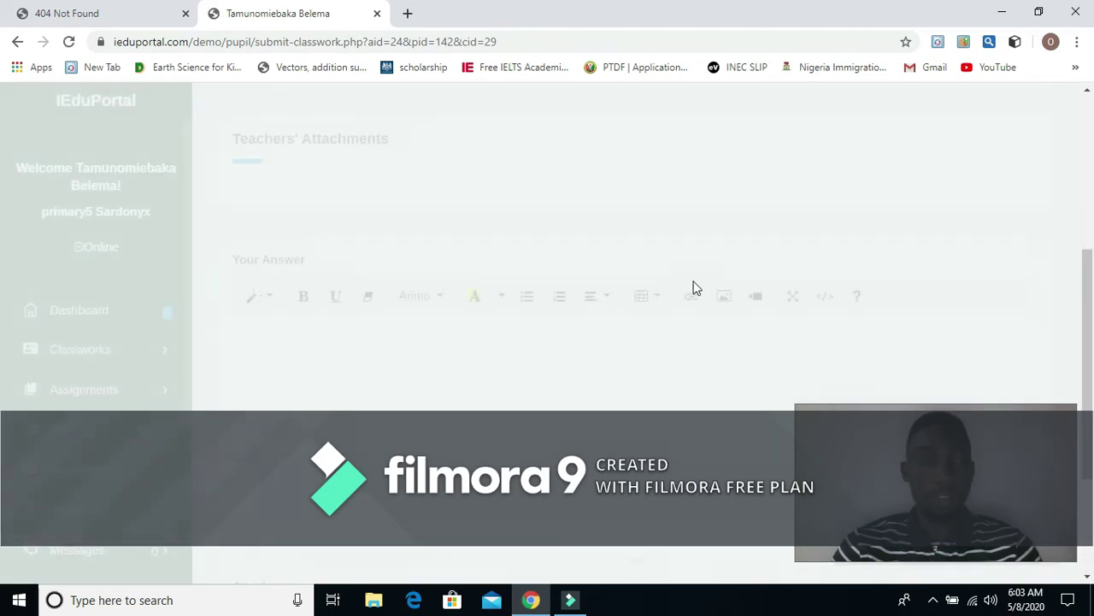
scroll(626, 234, "up", 4)
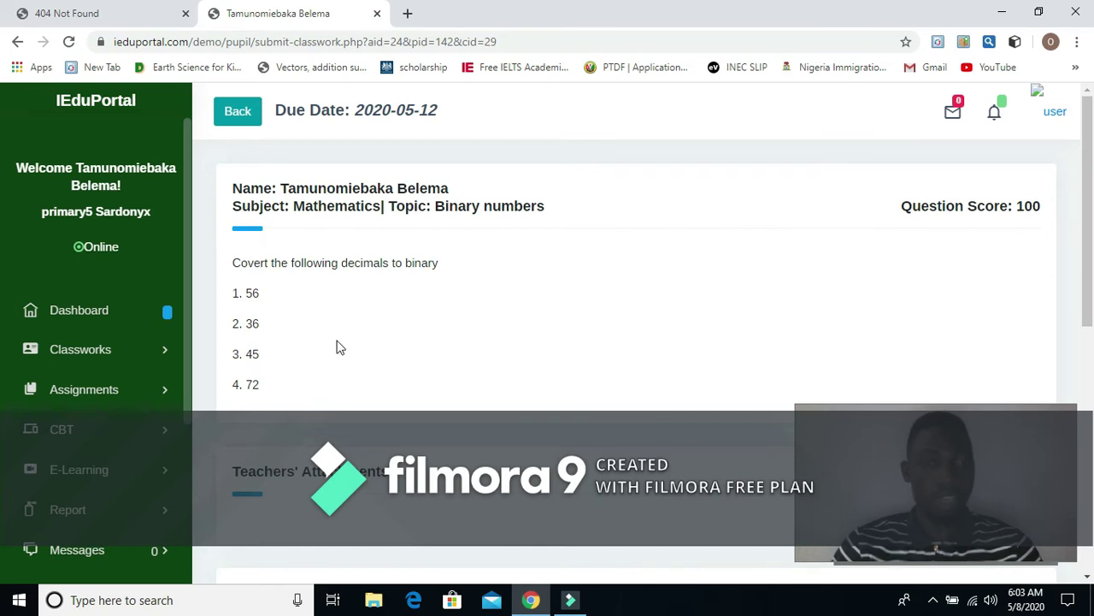
scroll(347, 342, "down", 2)
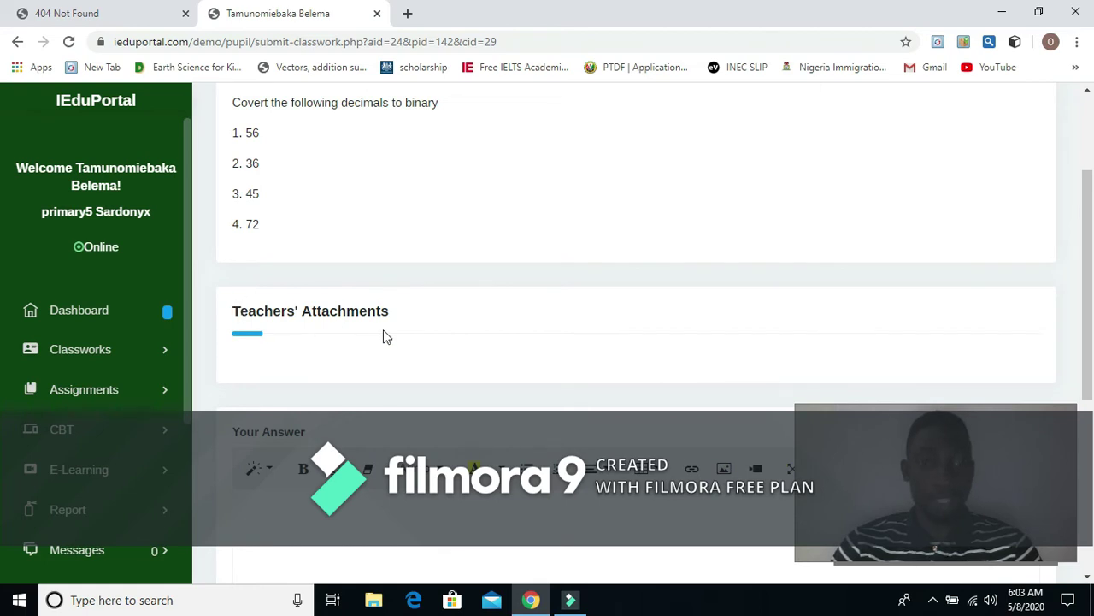
scroll(386, 335, "down", 3)
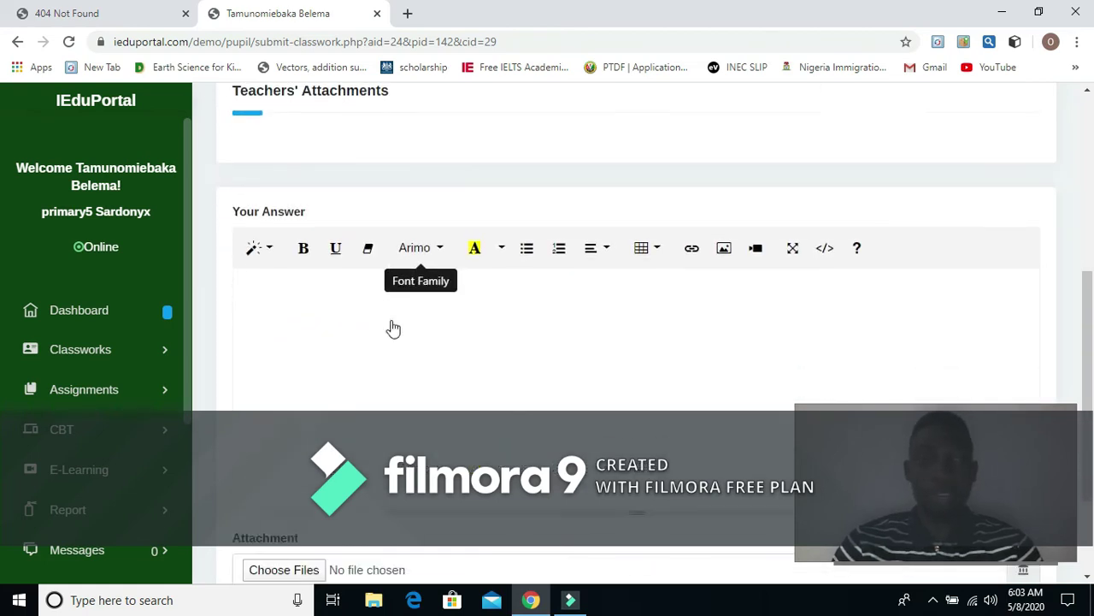
scroll(394, 329, "down", 1)
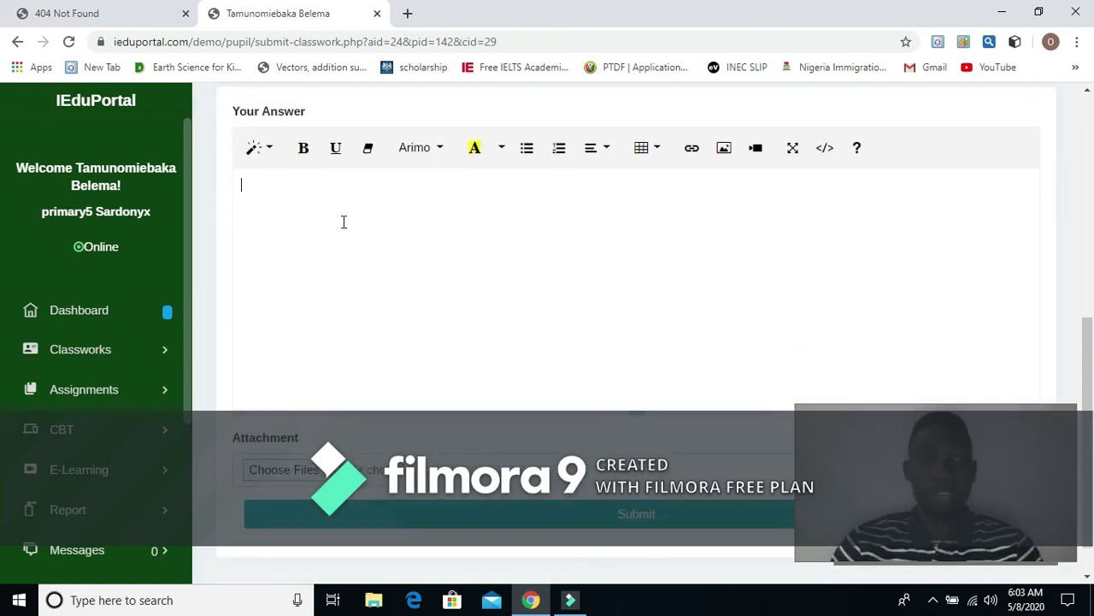
left_click(369, 276)
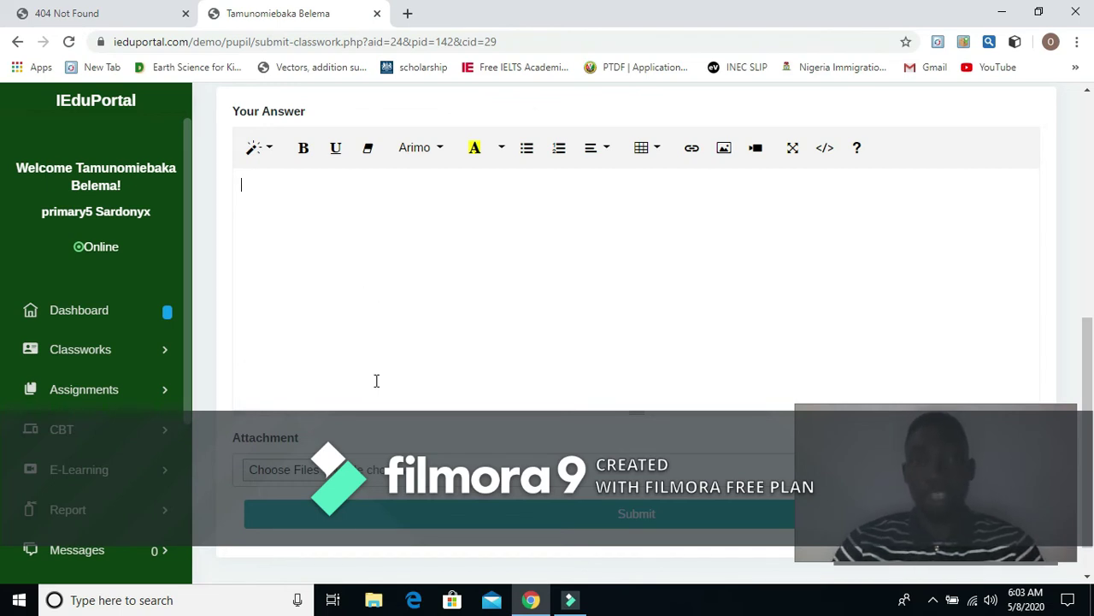
scroll(283, 470, "down", 1)
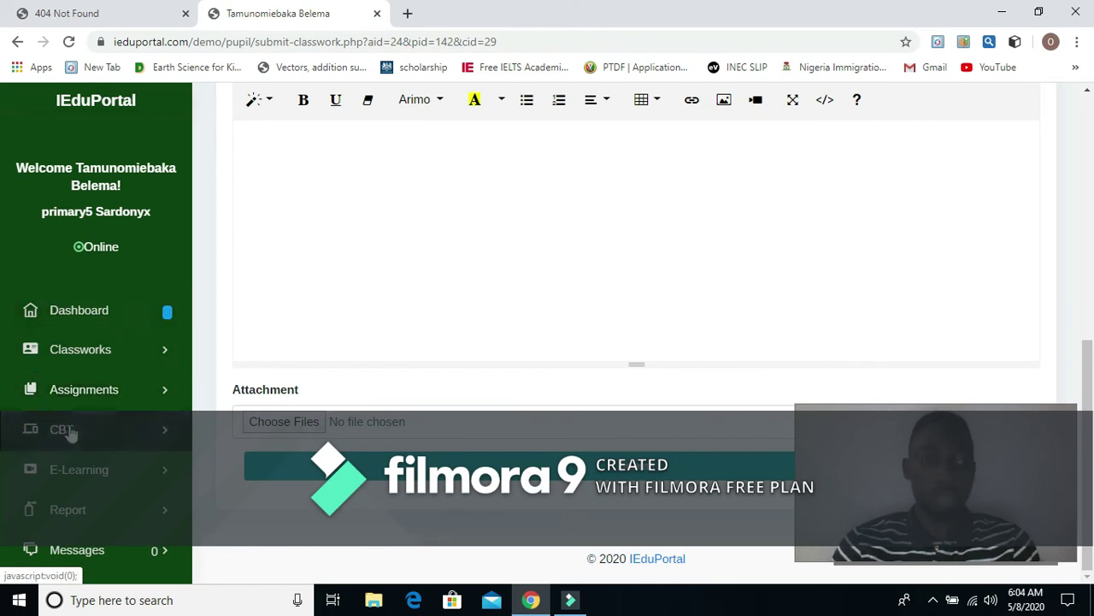
Step: Start the MATHEMATICS test from the CBT list, bringing up question 1 of 4
left_click(72, 432)
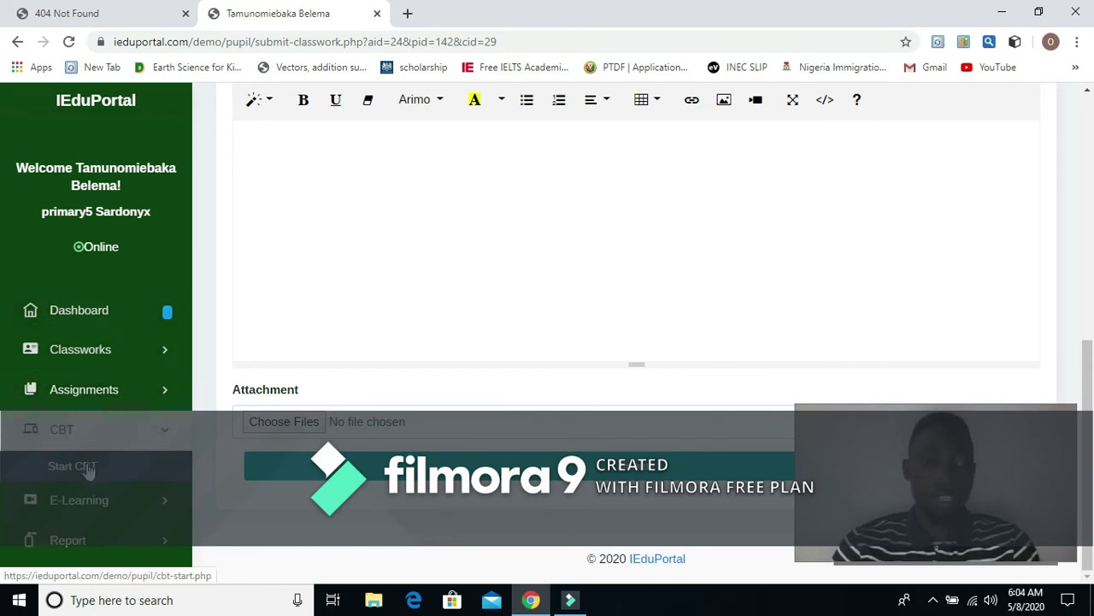
left_click(89, 468)
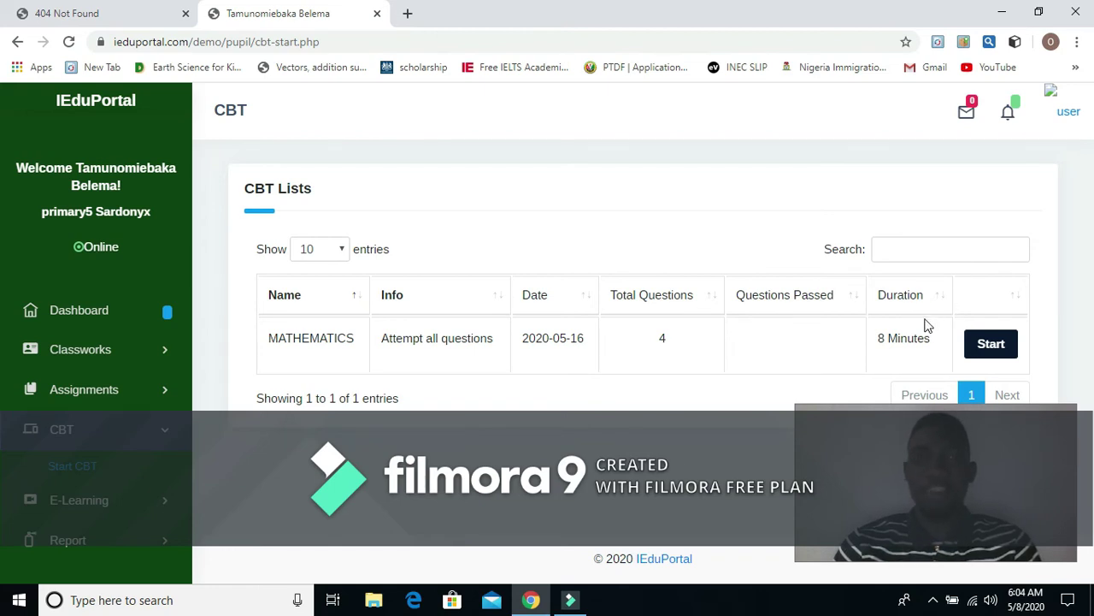
left_click(992, 345)
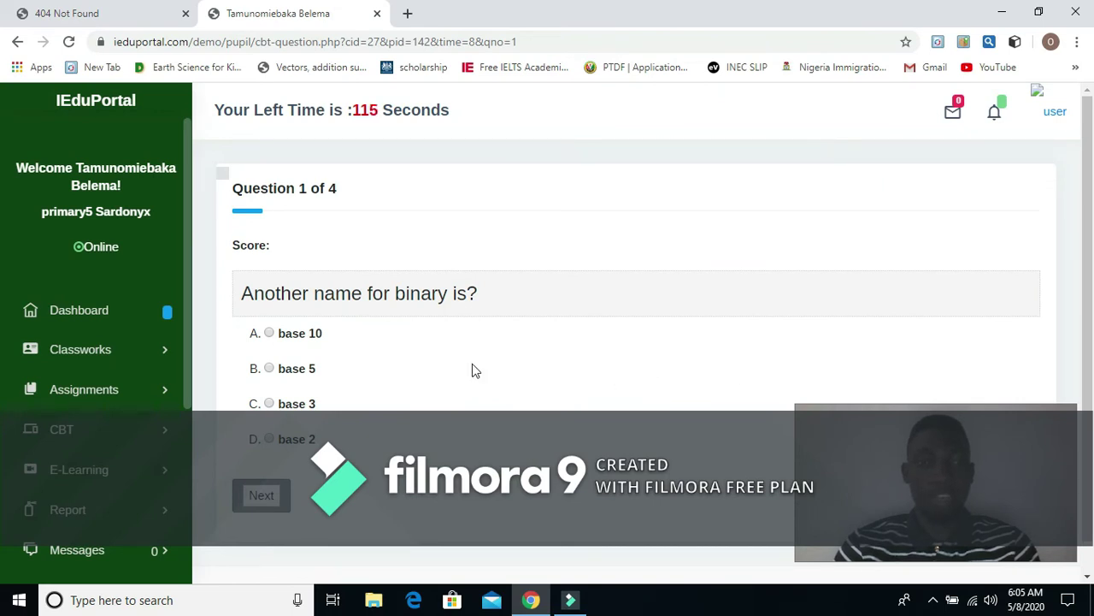
Step: Answer base 2, 2, off and 4 to the four questions and submit for scoring
left_click(269, 440)
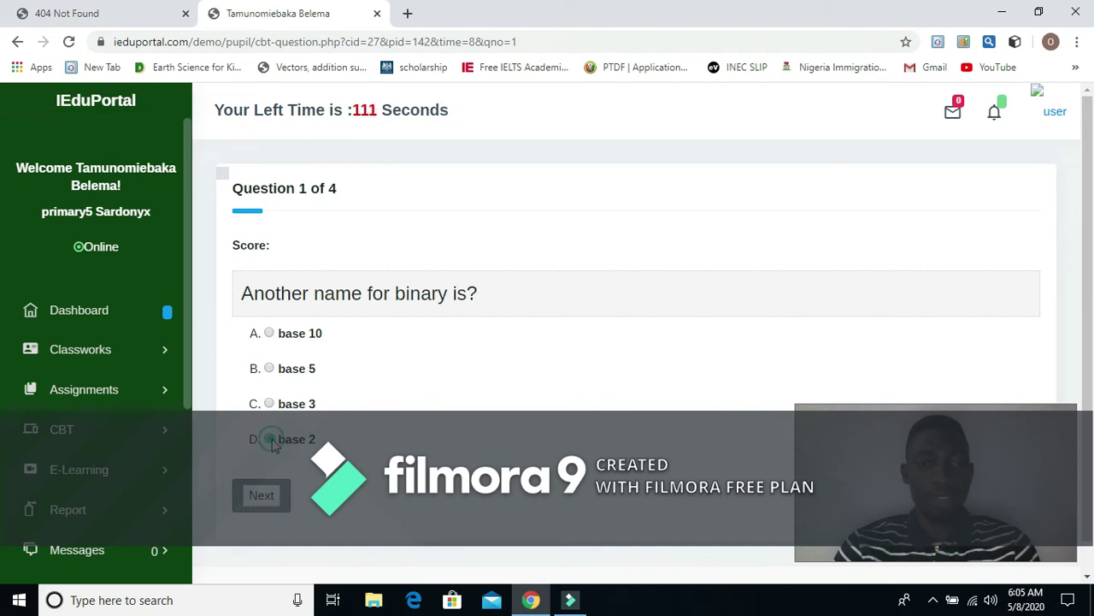
left_click(262, 496)
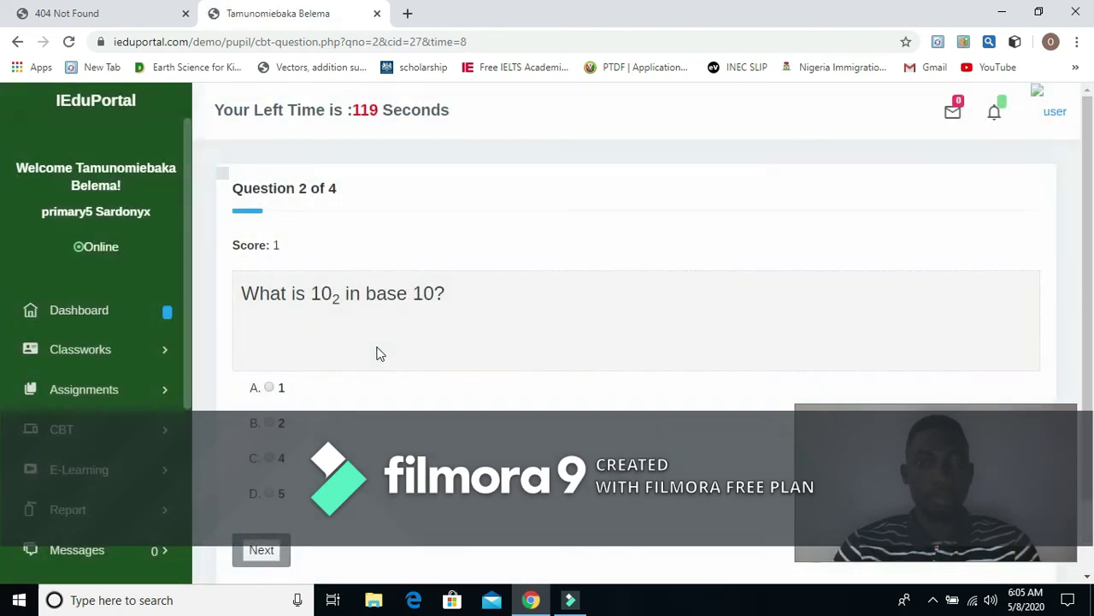
scroll(380, 354, "down", 1)
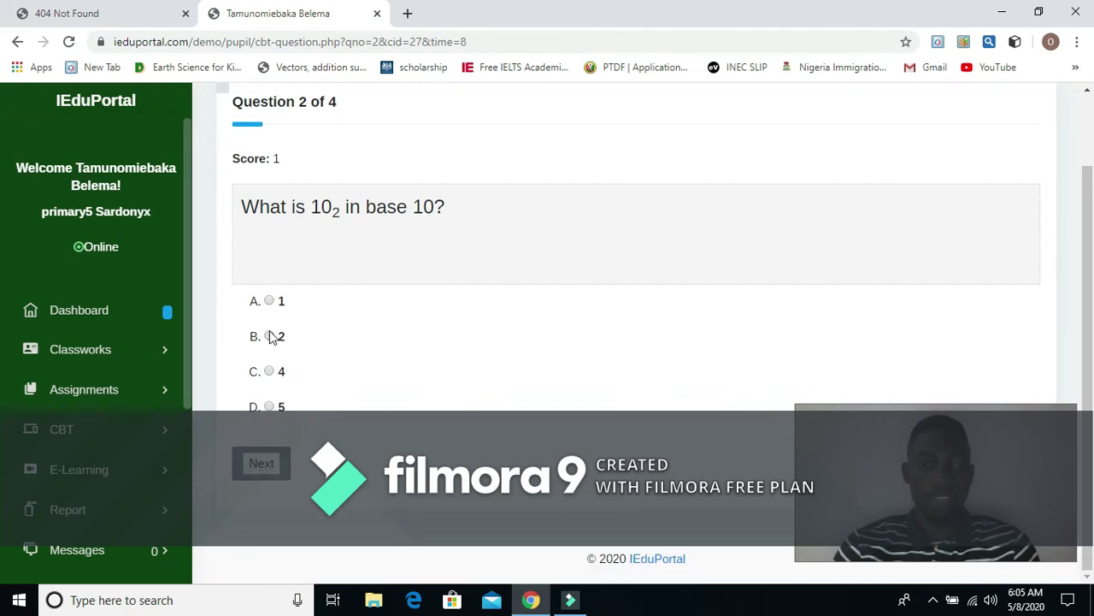
left_click(269, 336)
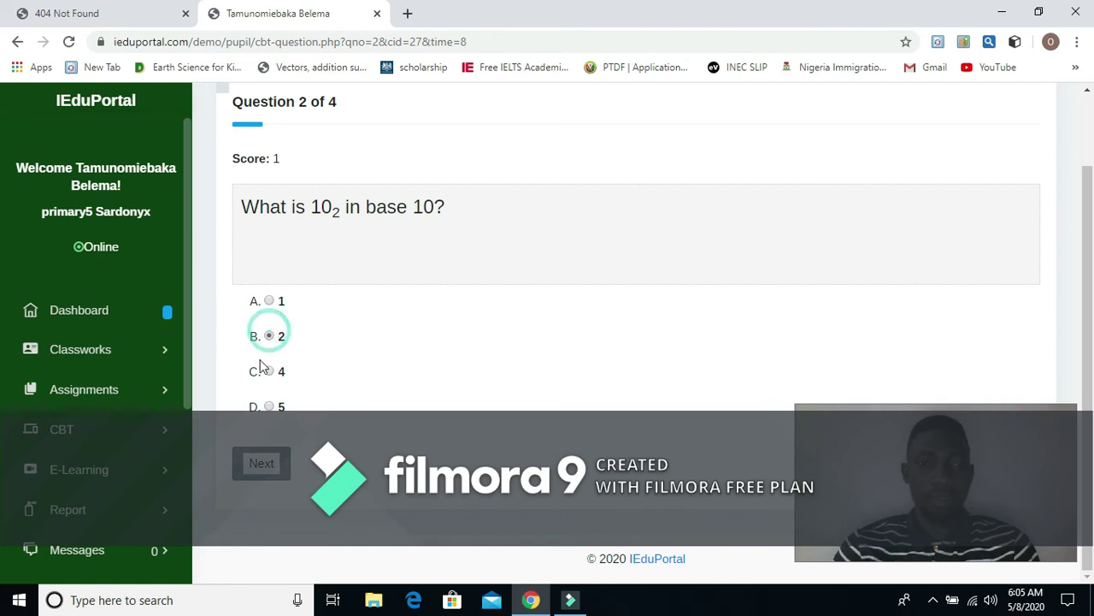
left_click(267, 465)
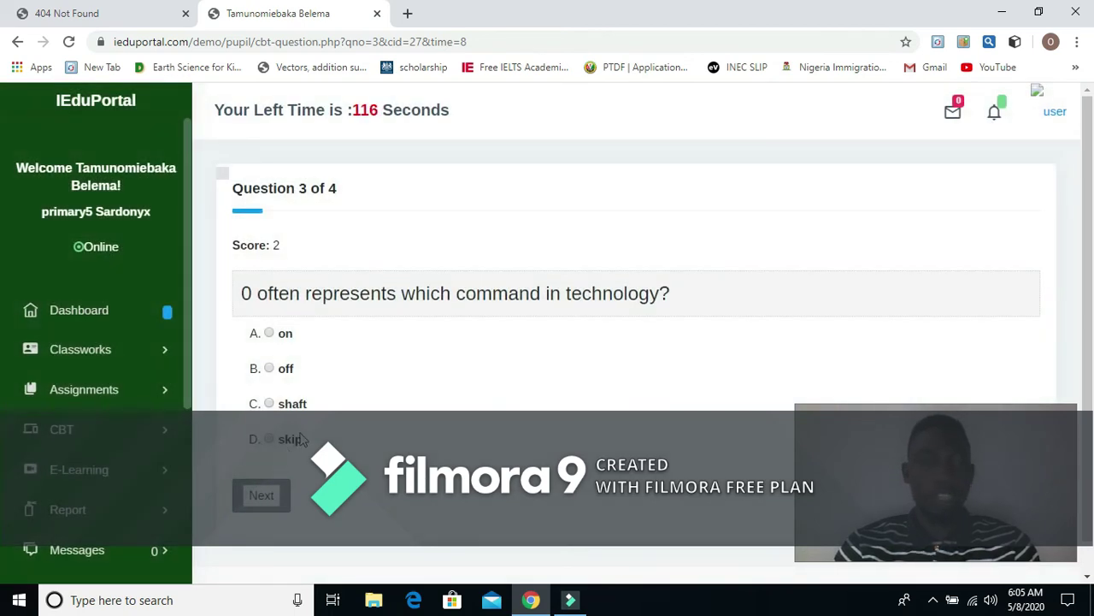
left_click(270, 369)
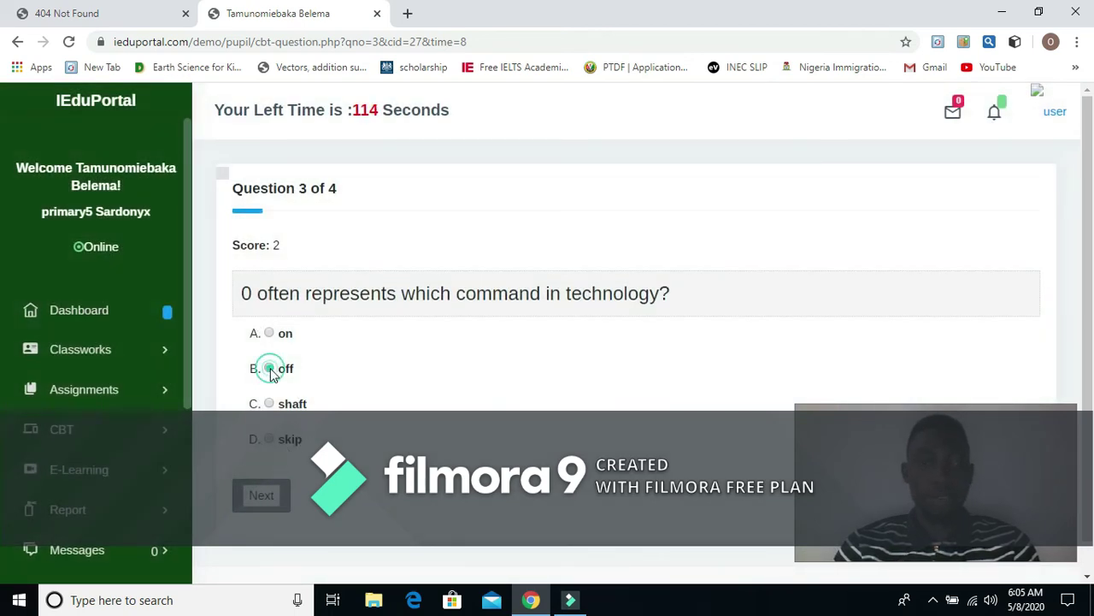
left_click(274, 503)
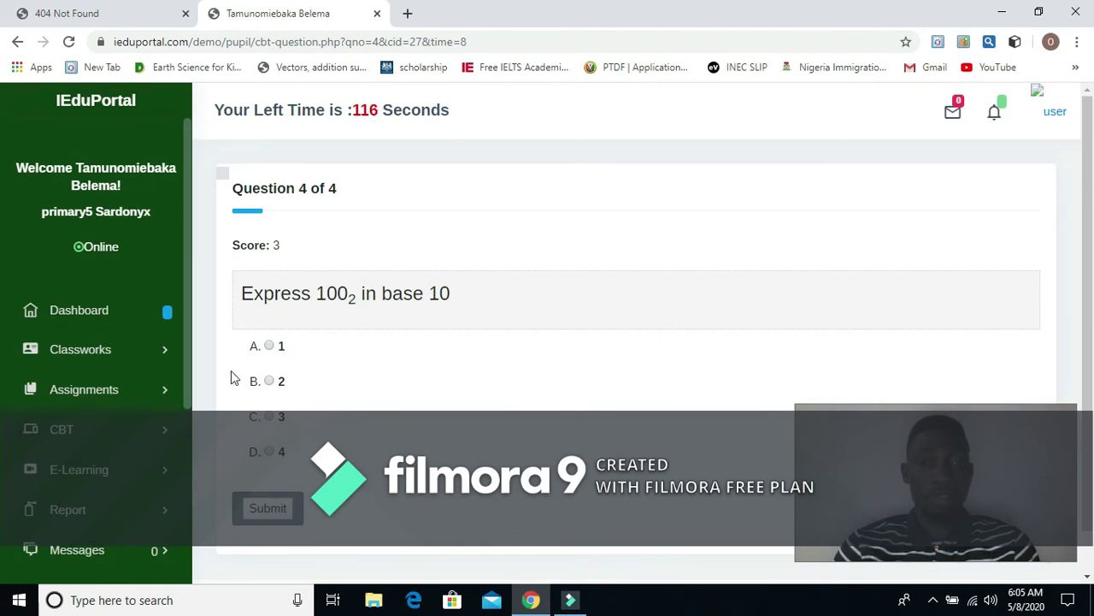
left_click(269, 451)
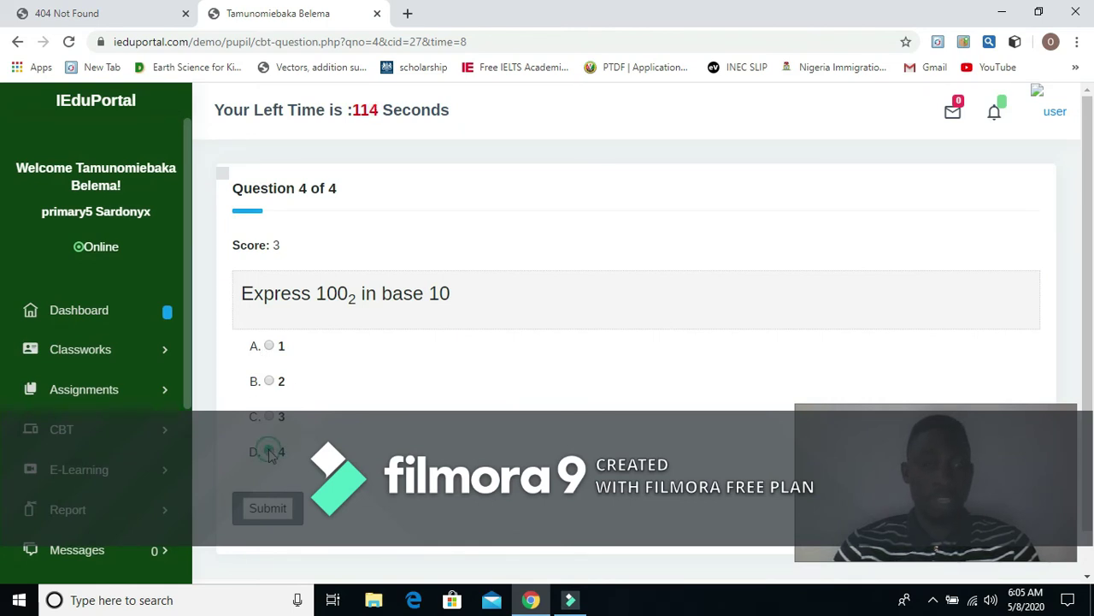
left_click(260, 510)
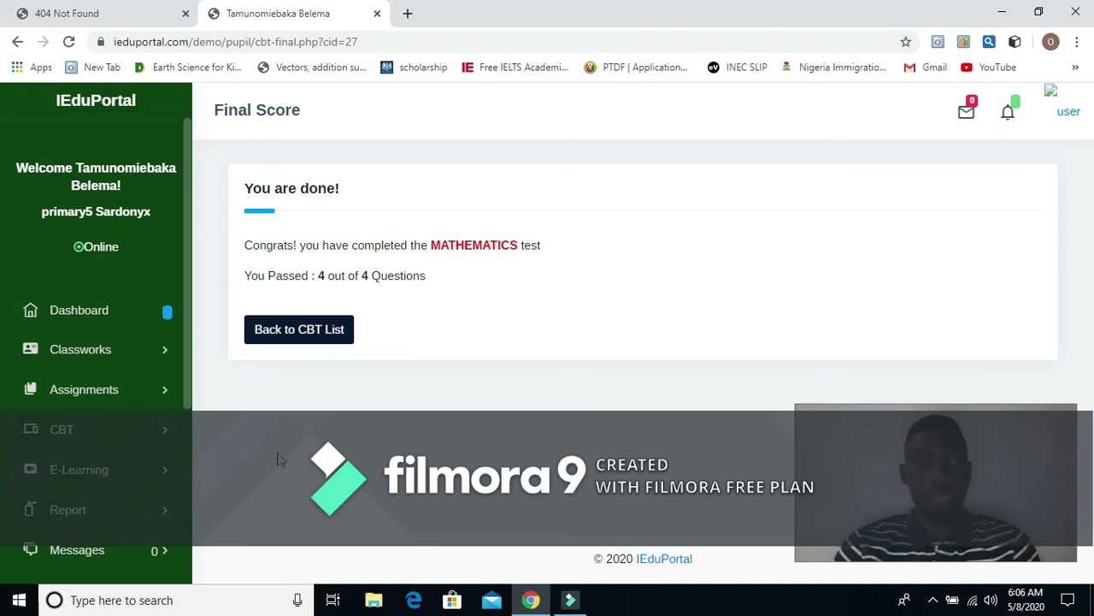
scroll(143, 460, "down", 1)
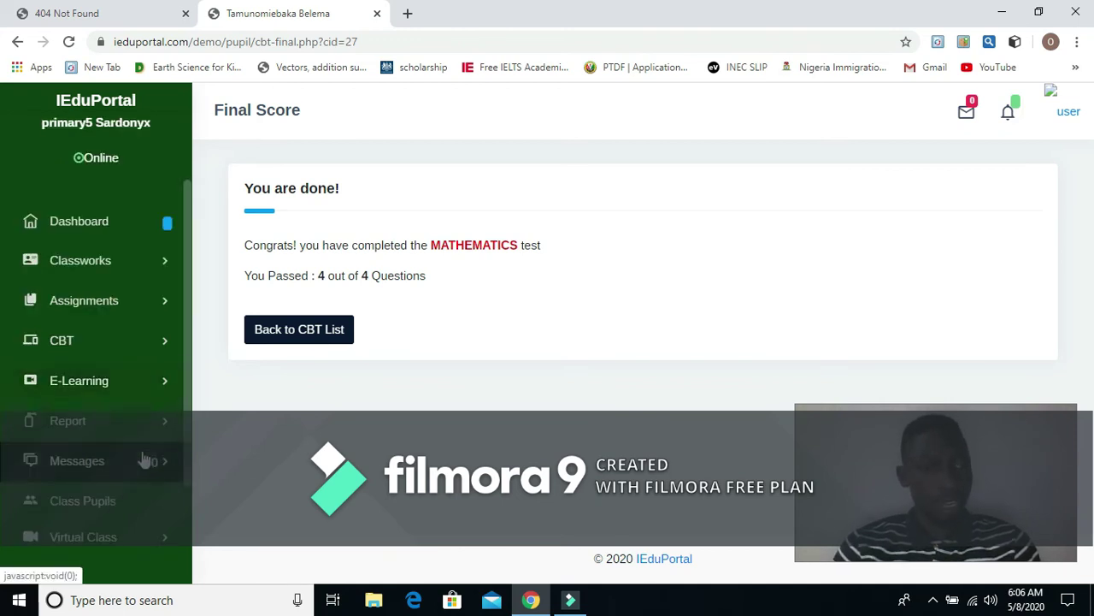
scroll(152, 466, "down", 1)
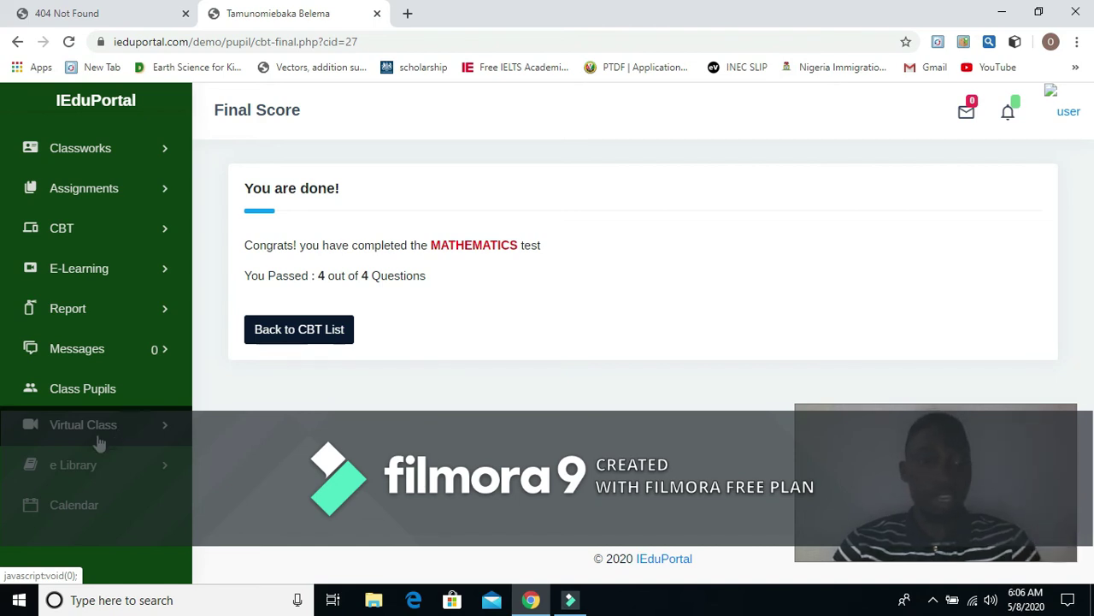
Step: Expand Virtual Class in the sidebar and open Live Classes
left_click(103, 435)
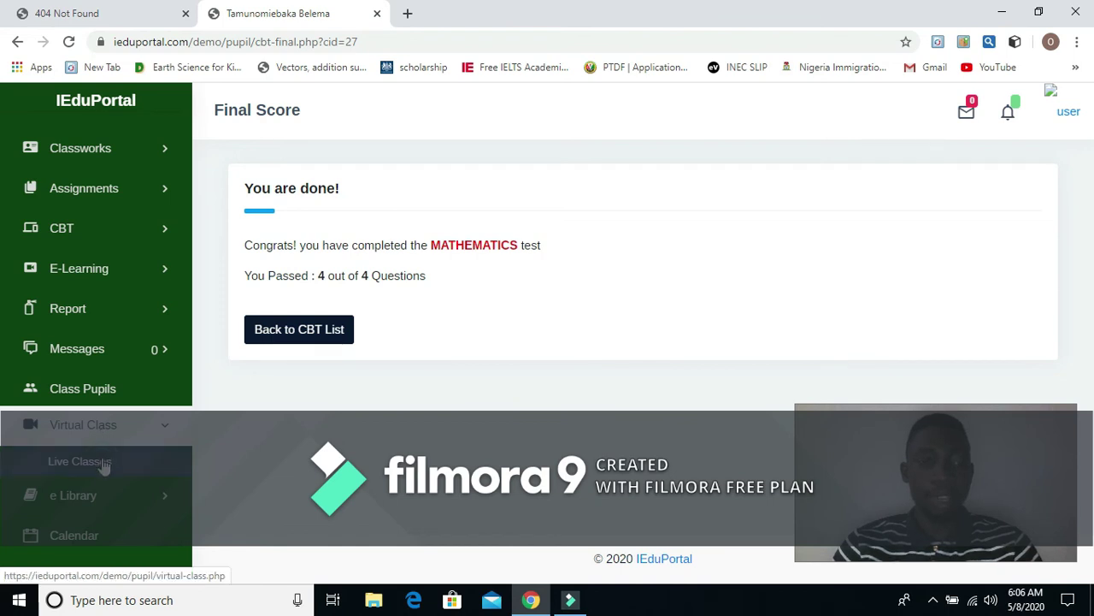
left_click(102, 462)
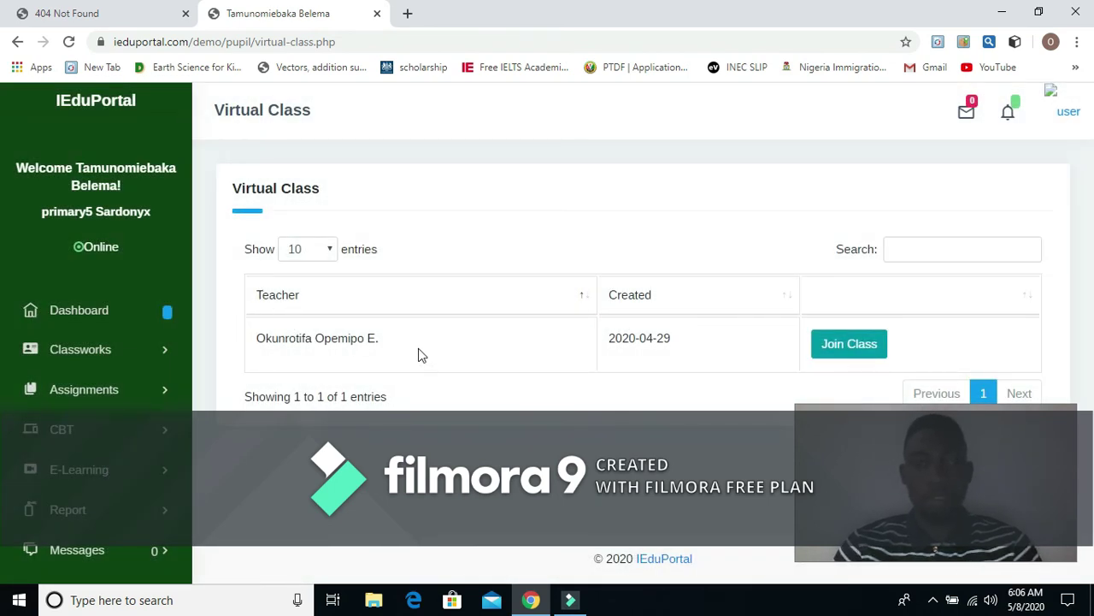
Step: Join the live class on Zoom's Join a Meeting page, select Your Name, then return to IEduPortal
left_click(851, 343)
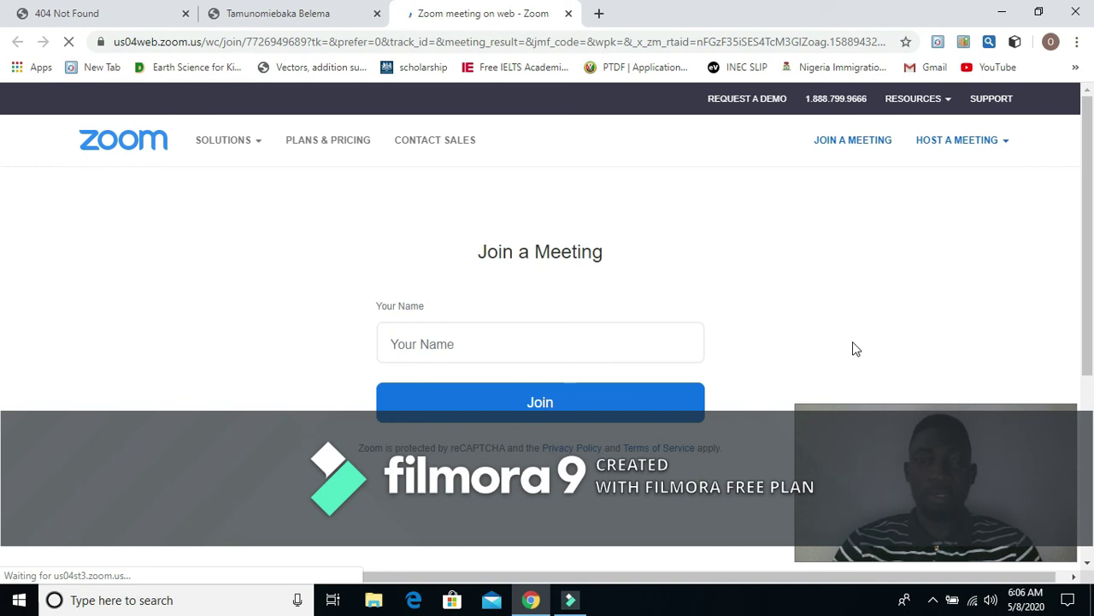
left_click(471, 347)
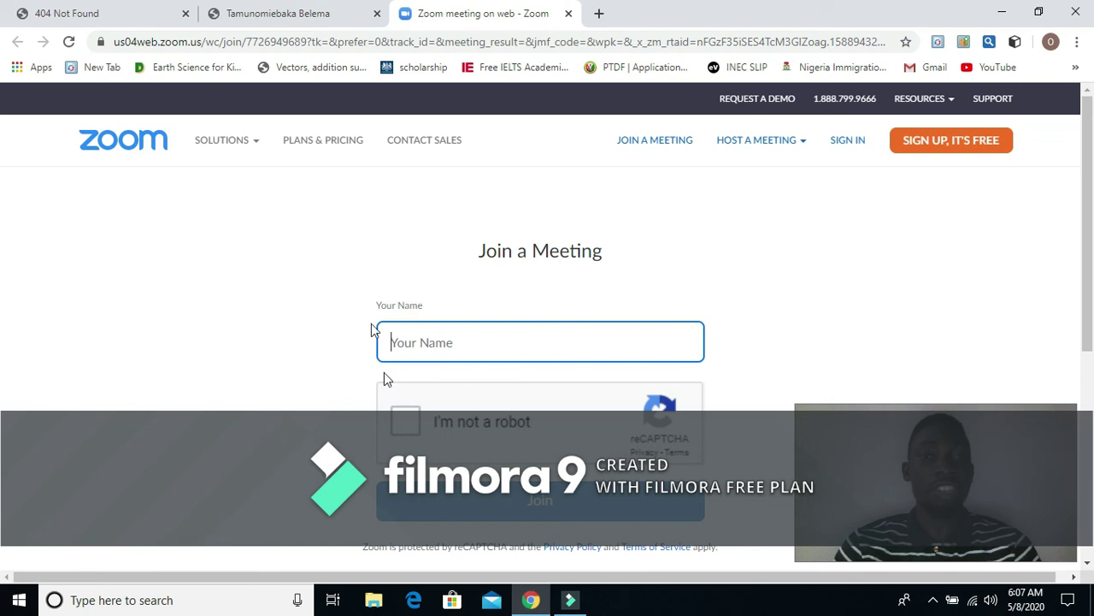
left_click(270, 15)
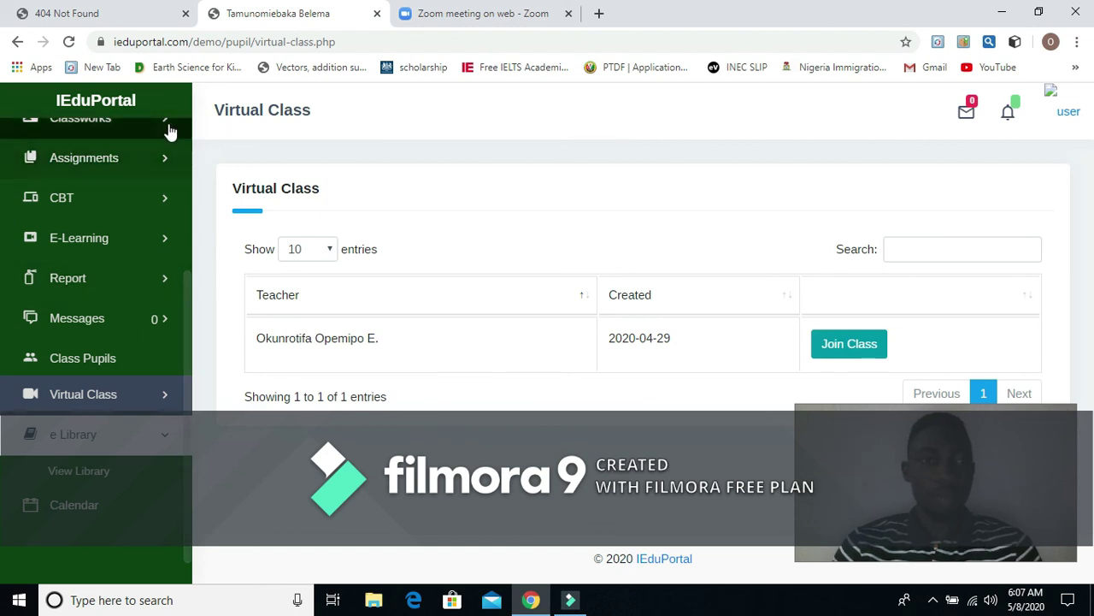
Step: Log out of the pupil account through the avatar menu at top right
scroll(146, 317, "up", 3)
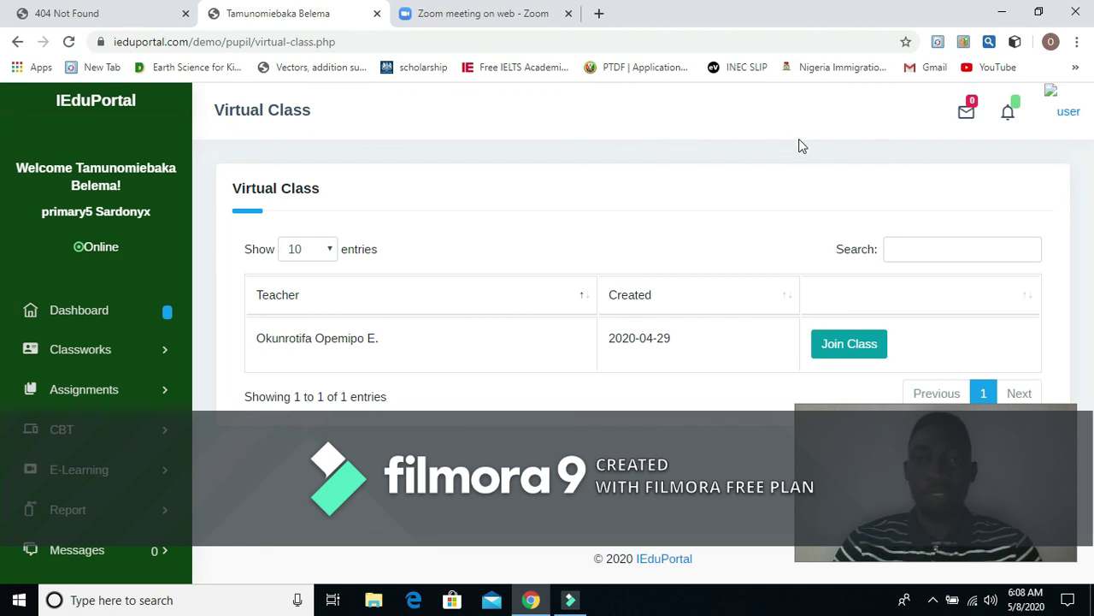
left_click(1064, 114)
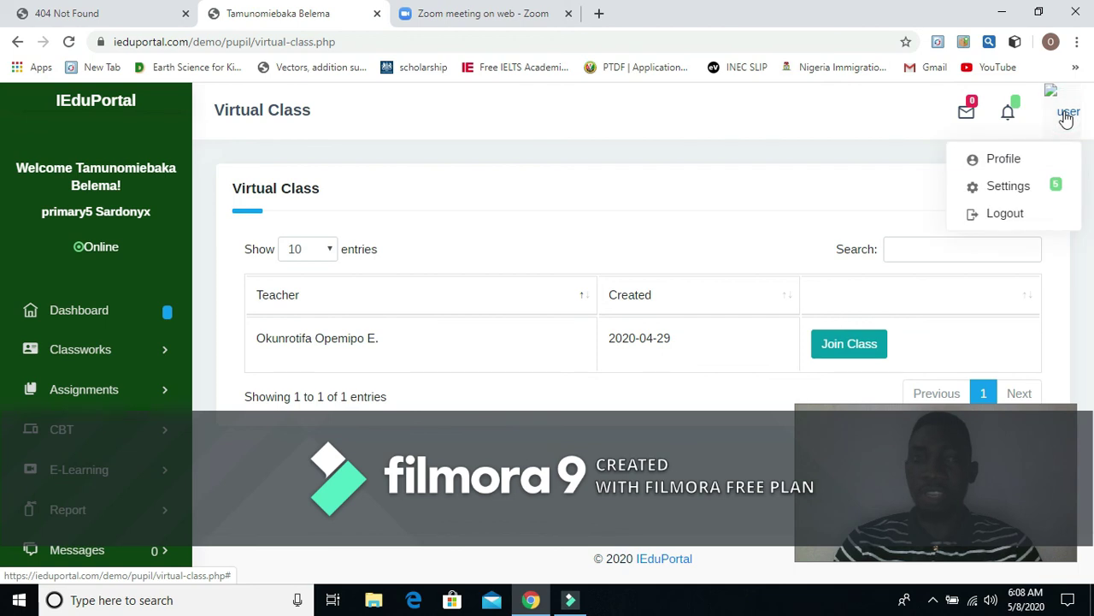
left_click(1005, 215)
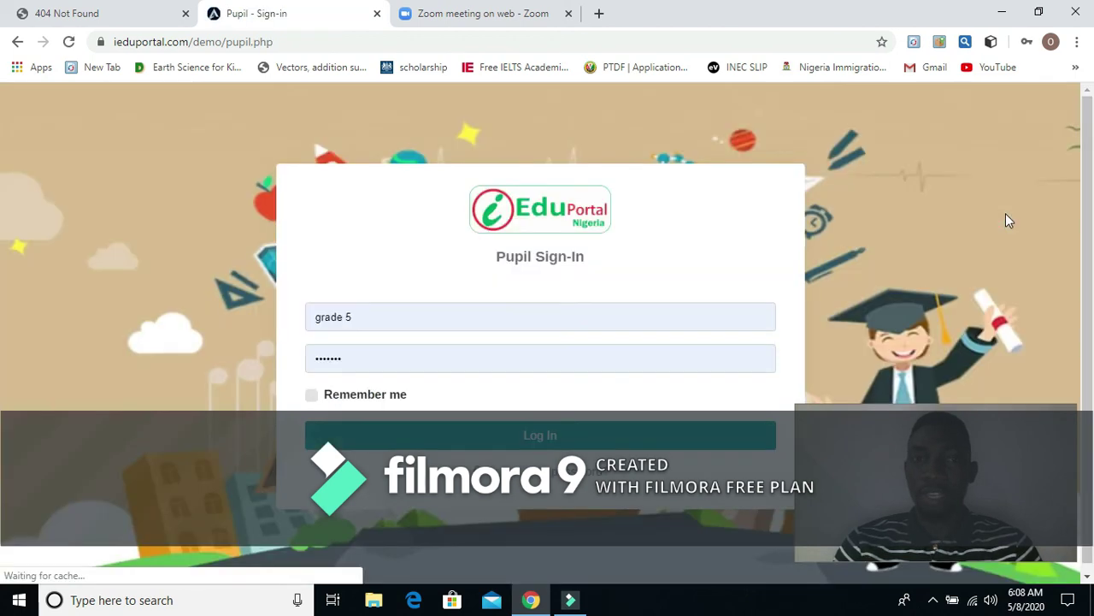